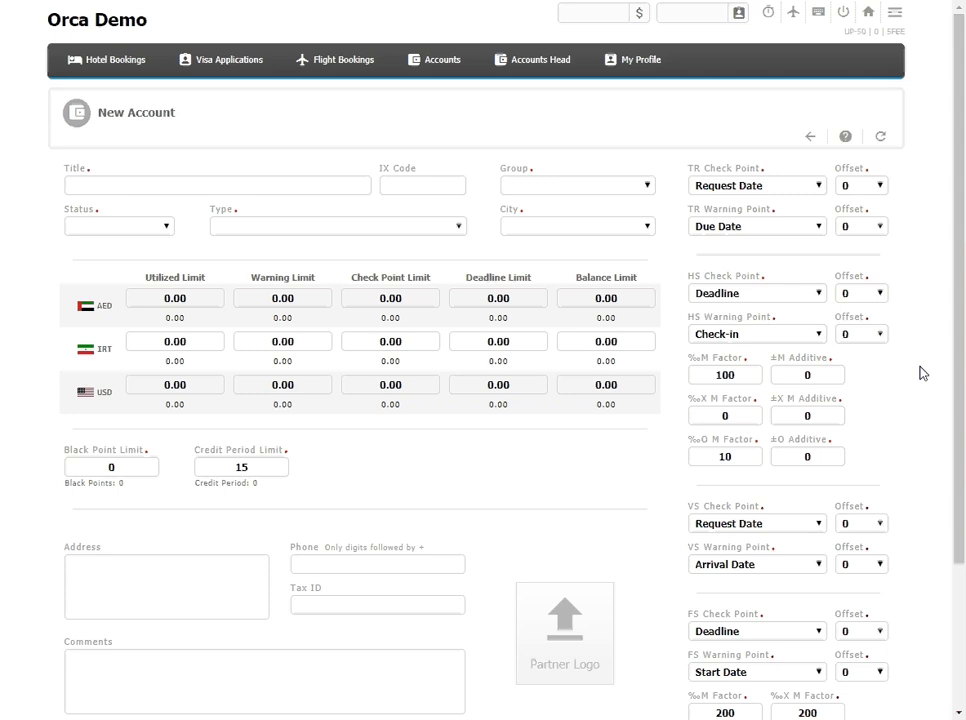
Step: Start a new account and enter Client A as its title
mouse_move(435, 69)
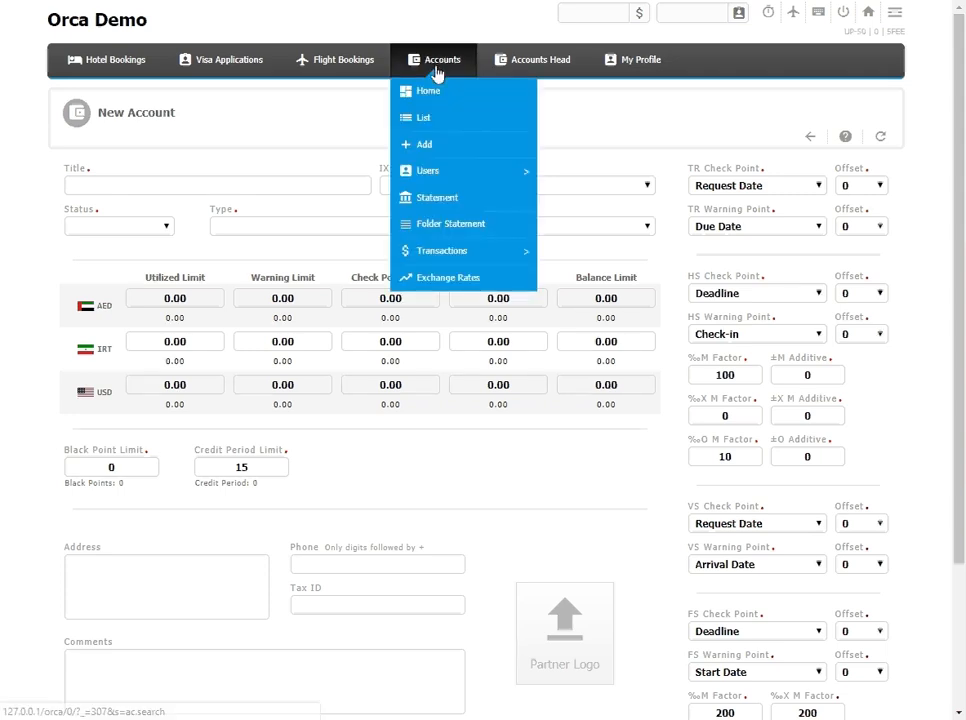
click(446, 147)
click(313, 183)
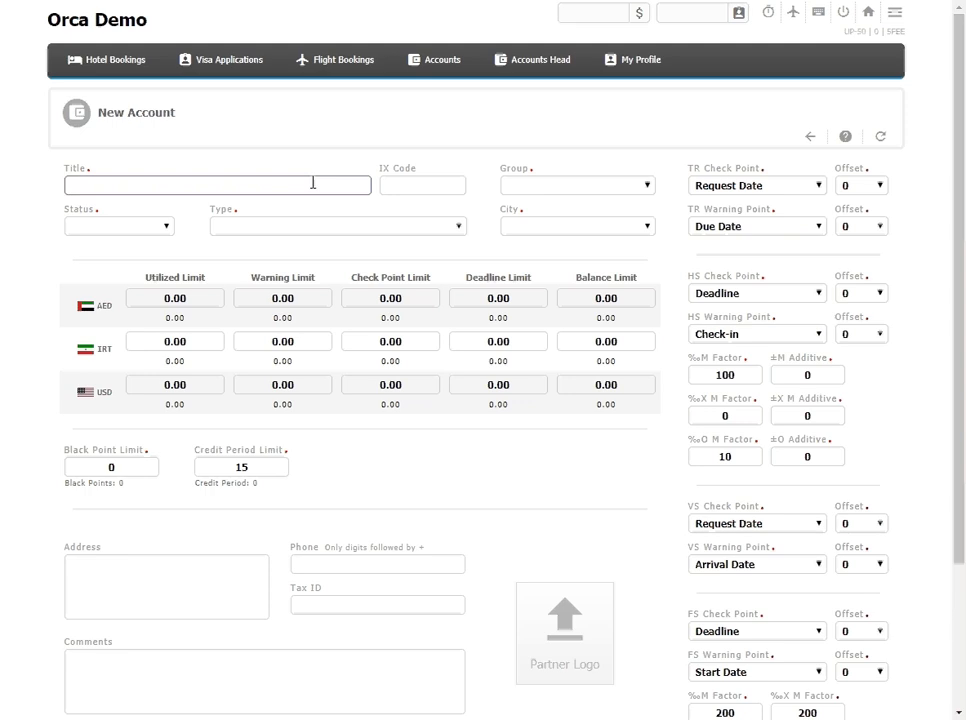
text(Client A)
click(399, 190)
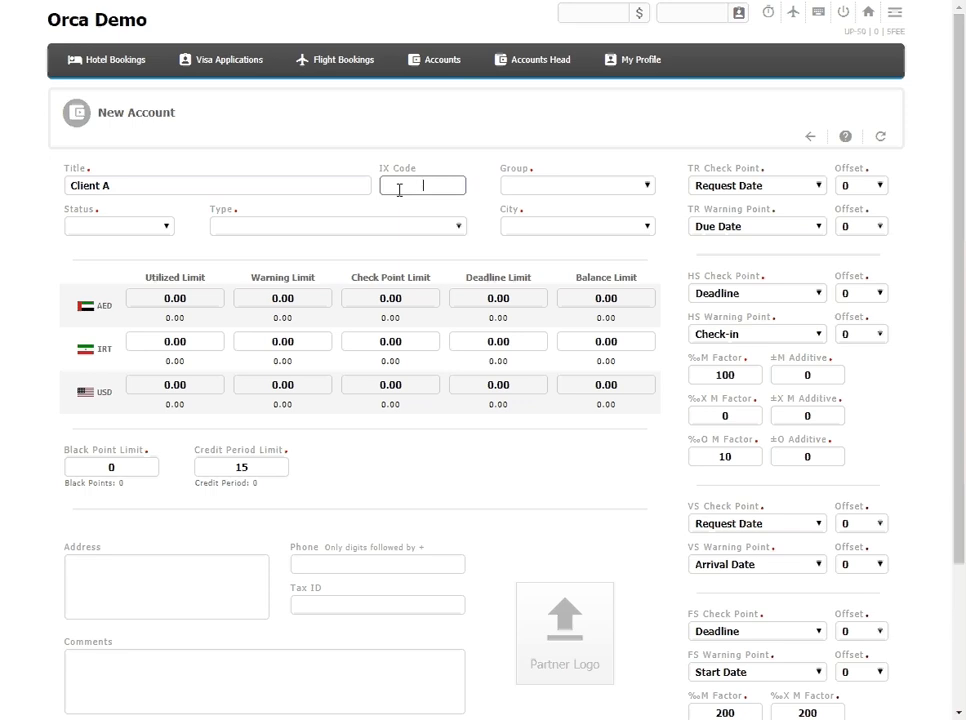
Step: Classify the account with status Active, group Main Office, city Dubai and type Travel Agency
click(118, 226)
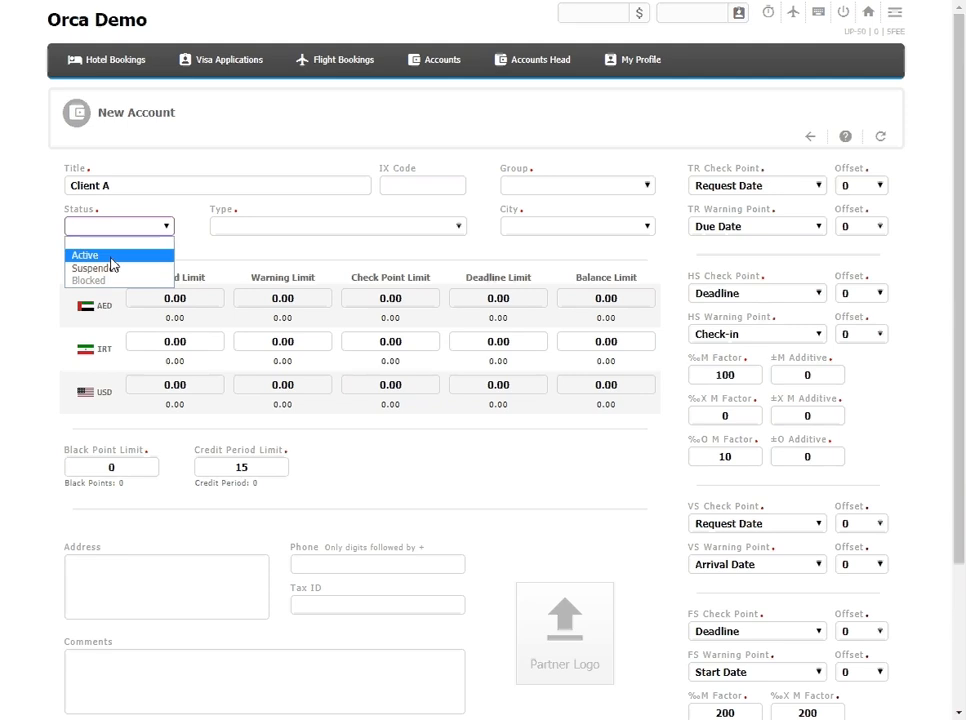
click(112, 257)
click(612, 187)
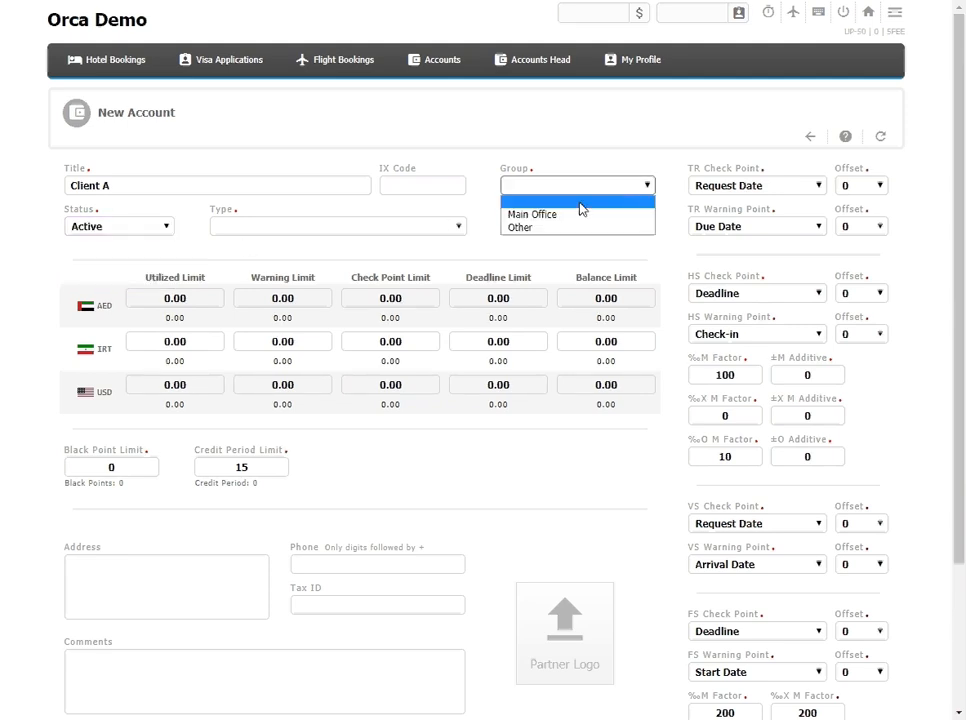
click(571, 215)
click(566, 230)
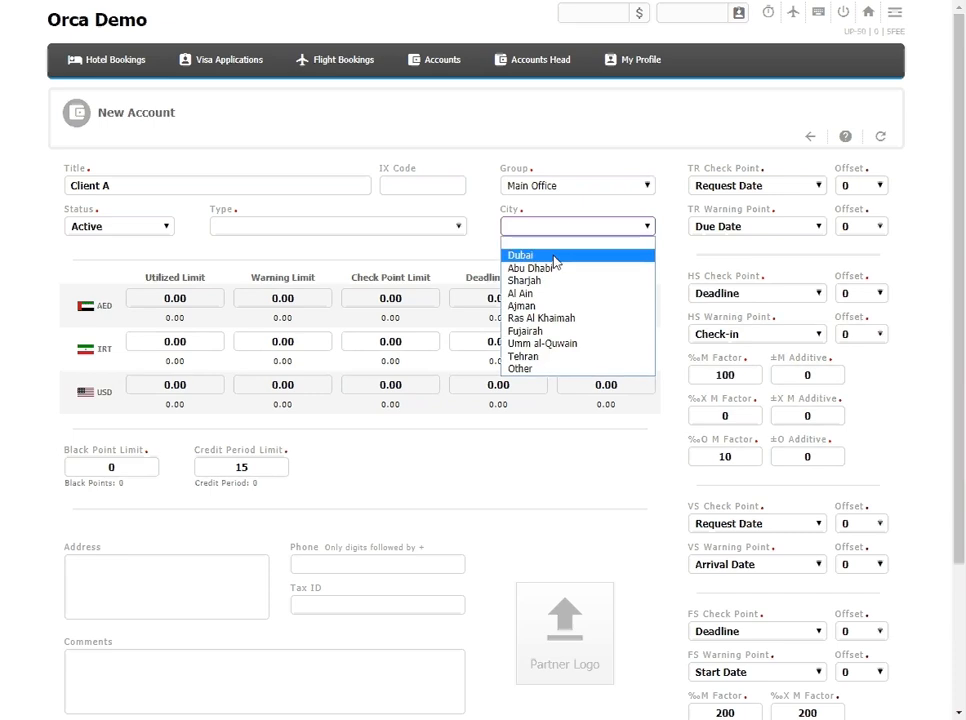
click(553, 257)
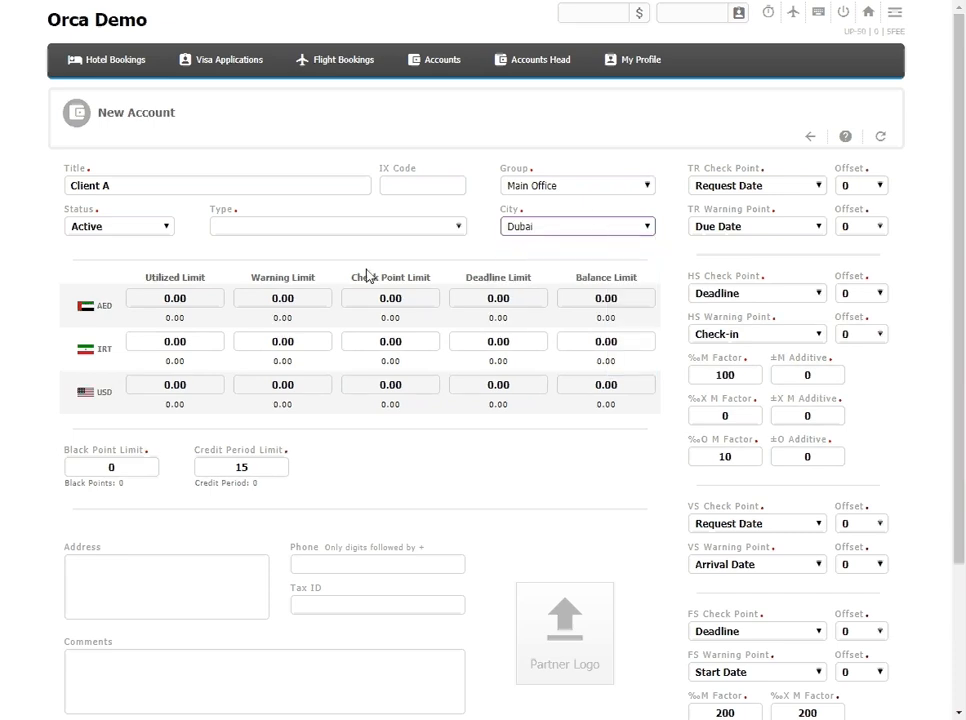
click(307, 229)
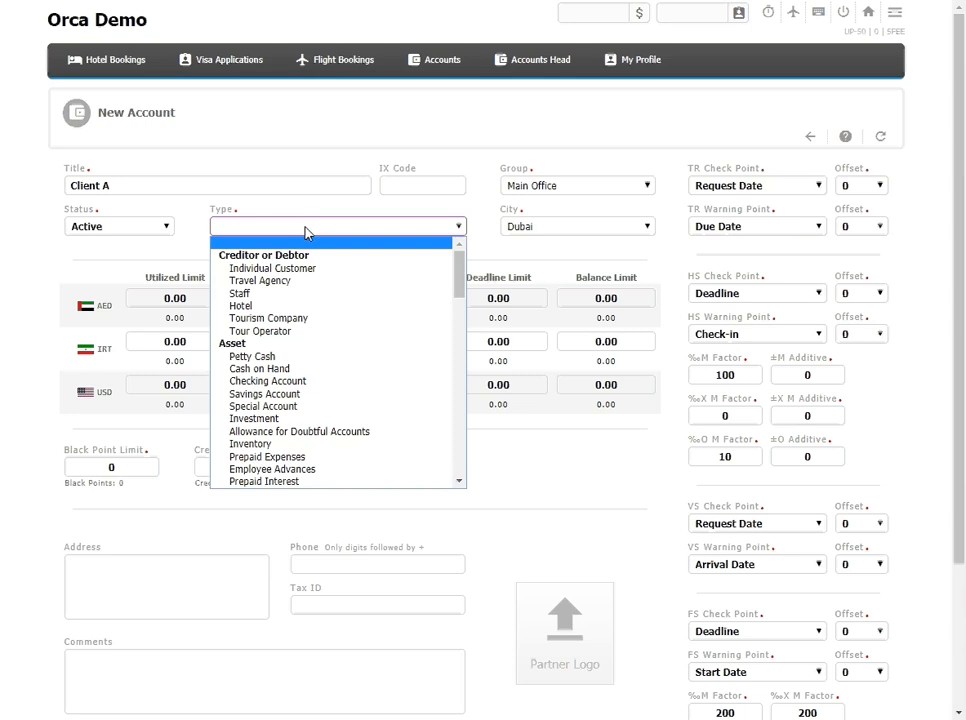
click(275, 280)
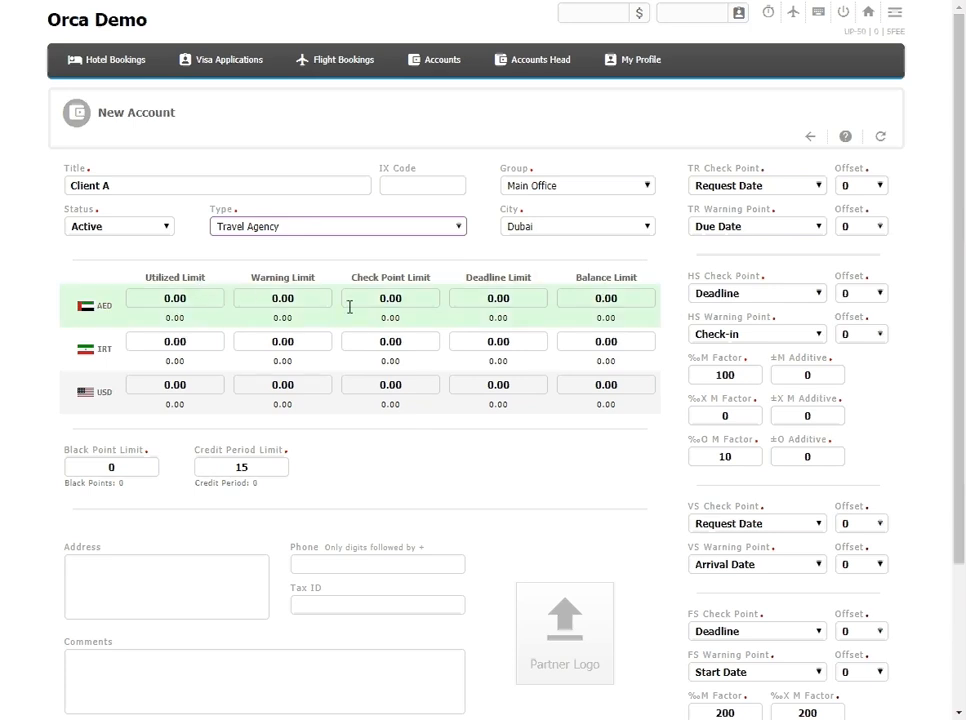
Step: Set the AED balance limit to 10,000 and the AED deadline limit to 5,000
click(617, 304)
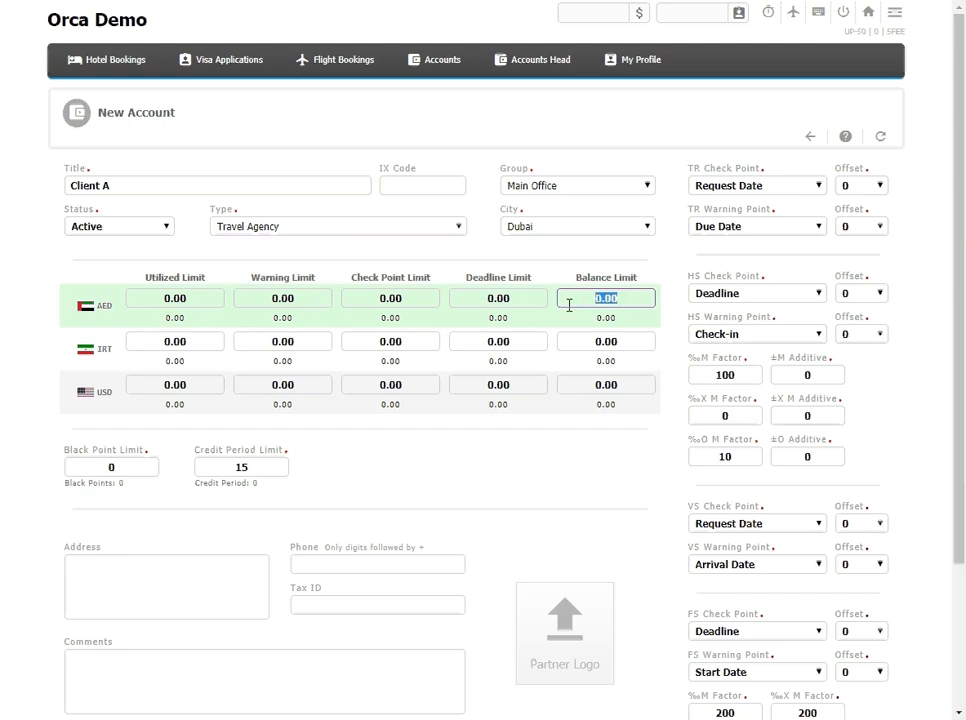
click(535, 299)
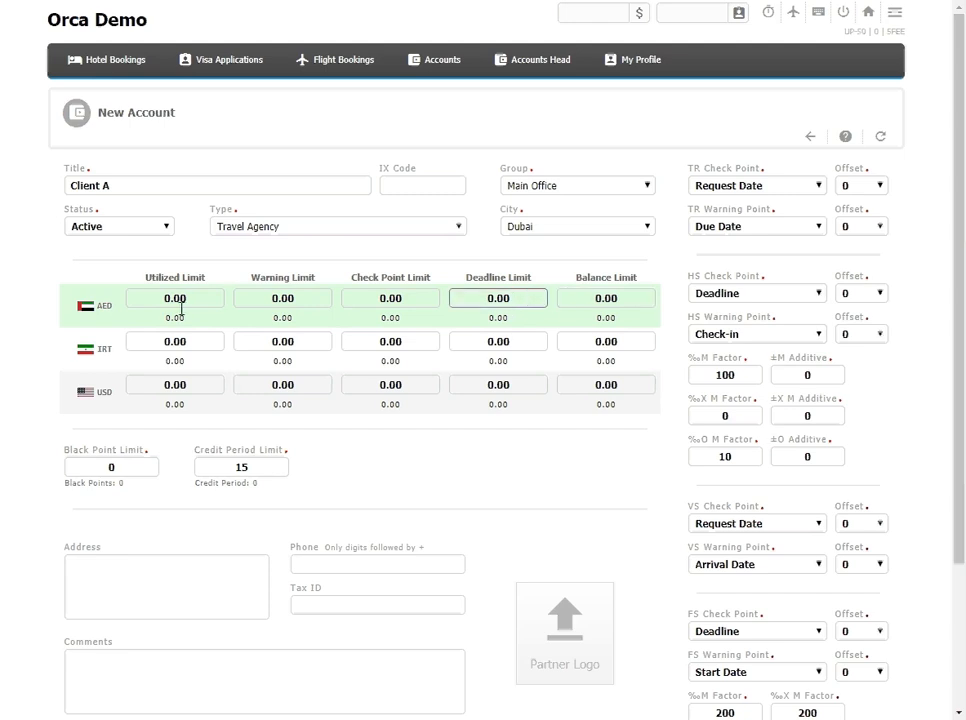
click(633, 297)
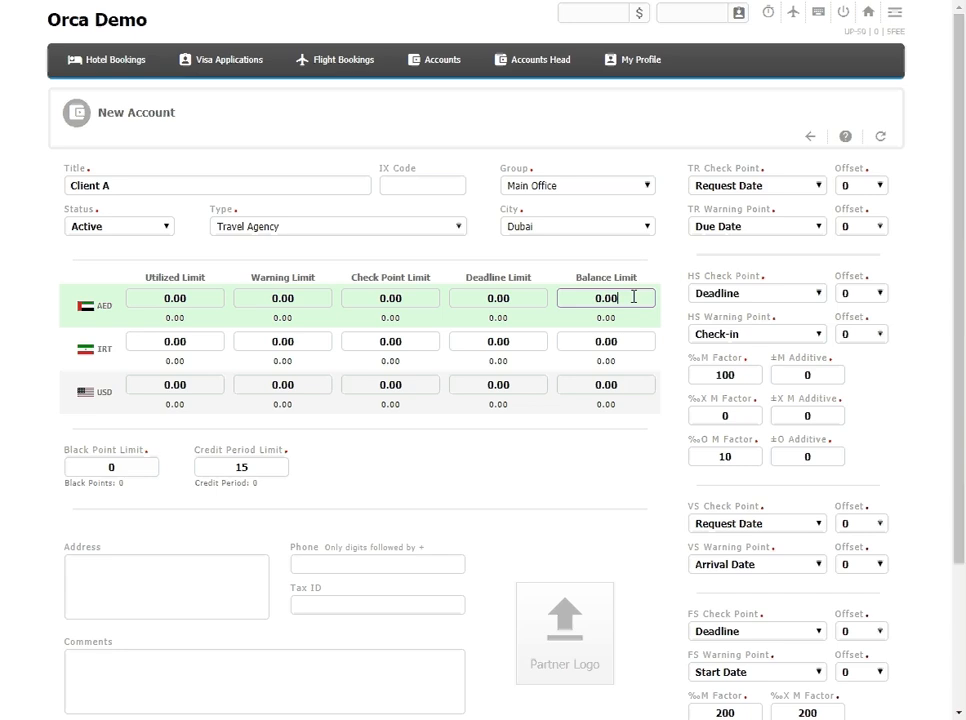
drag(616, 297, 558, 304)
text(10,000)
click(540, 302)
text(5000)
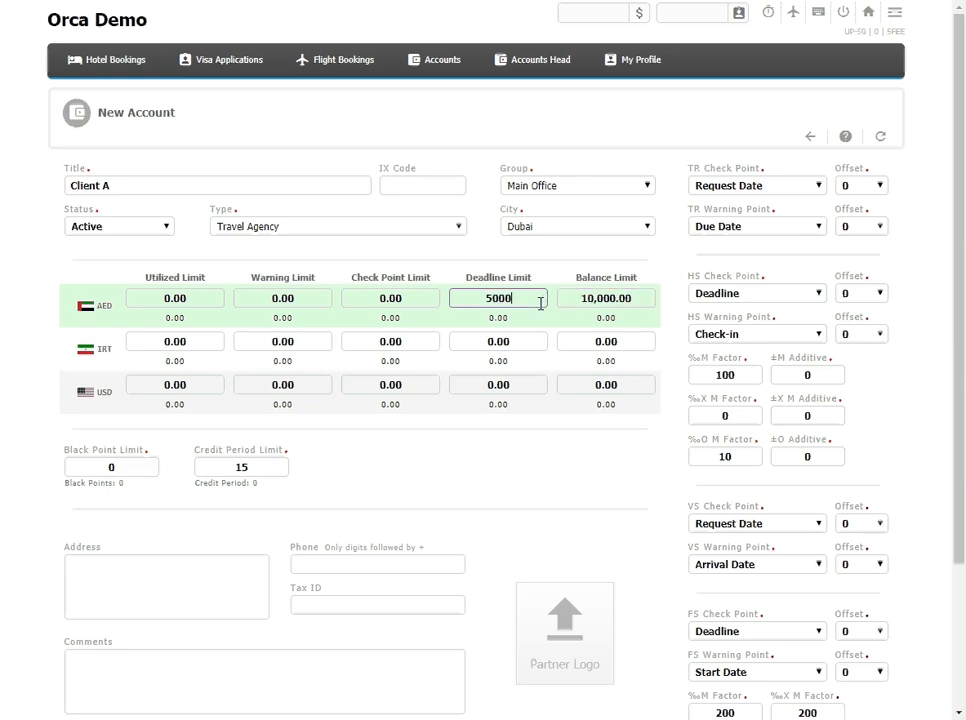
Step: Set the AED check point limit to 3,000 and the AED warning limit to 1,000
click(404, 299)
text(3000)
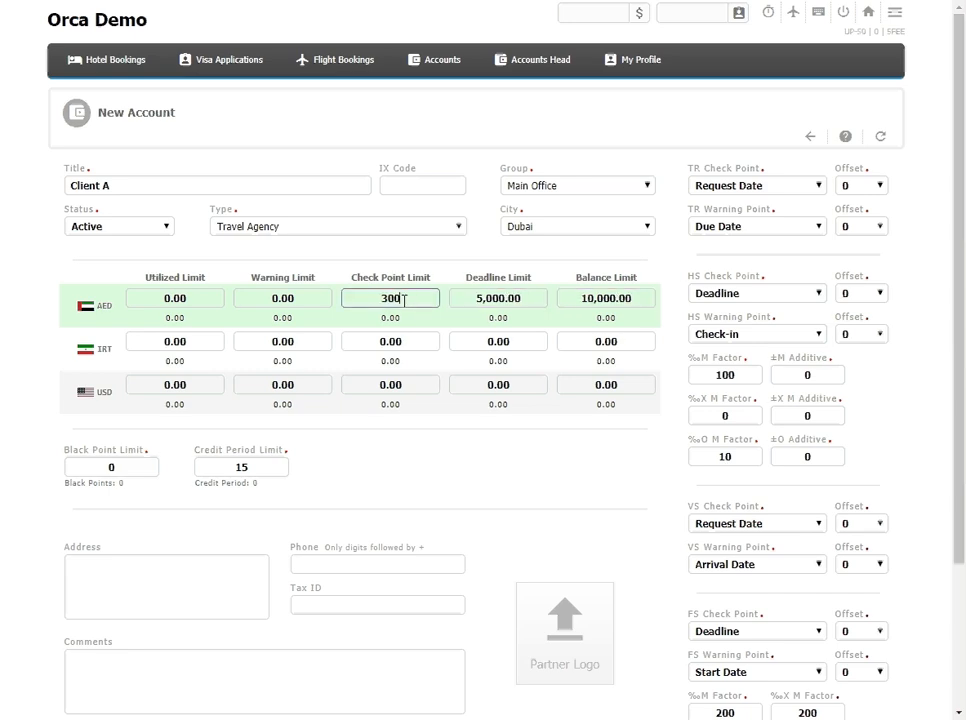
click(302, 301)
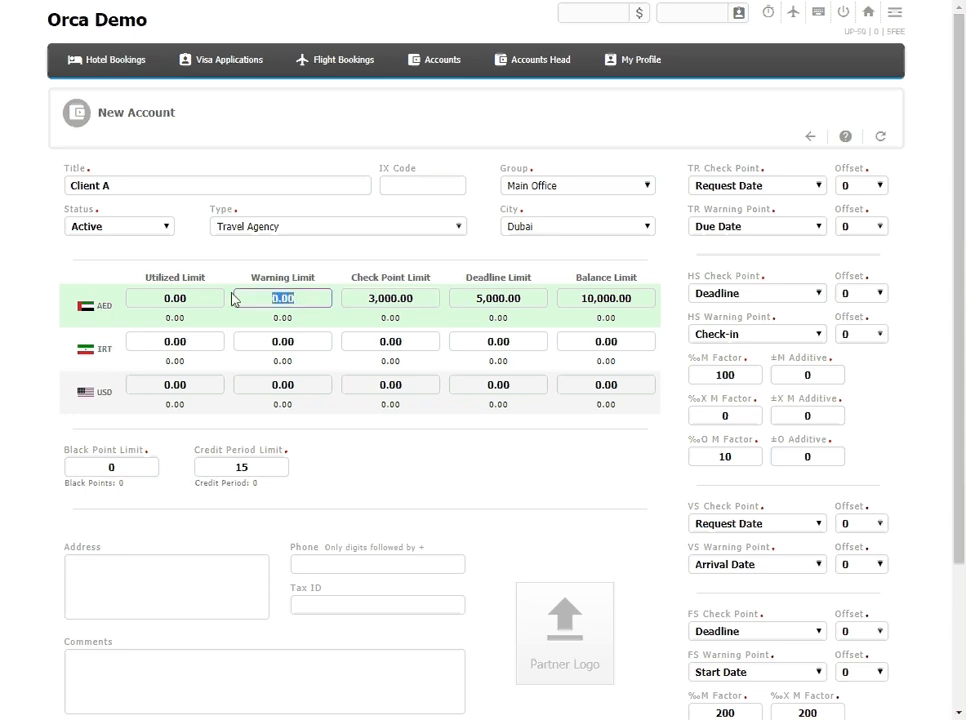
text(1000)
click(187, 296)
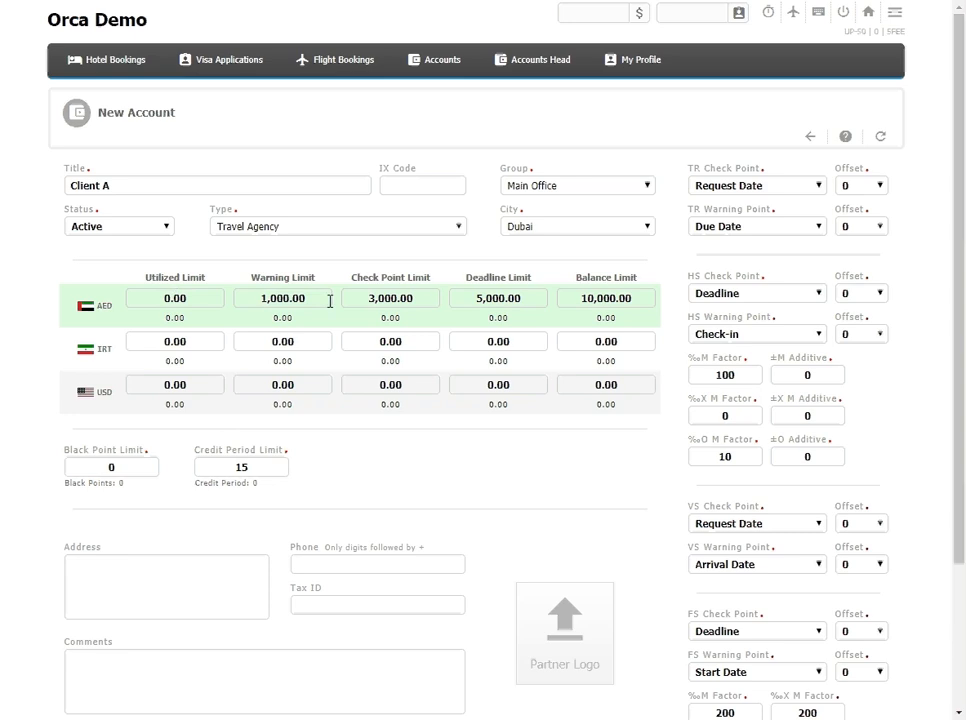
click(645, 299)
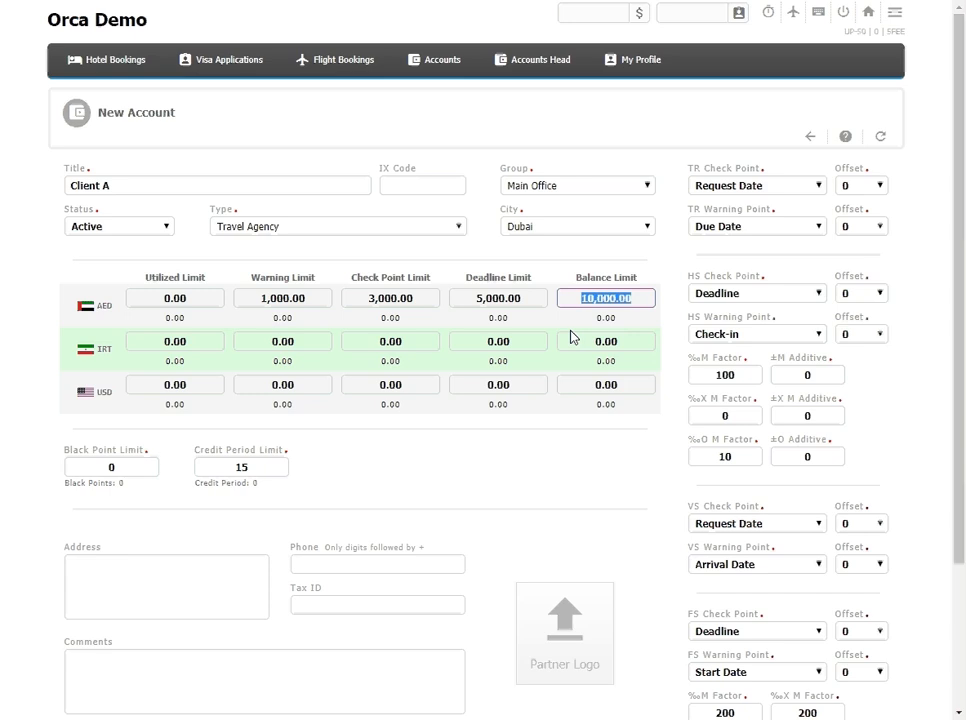
click(513, 299)
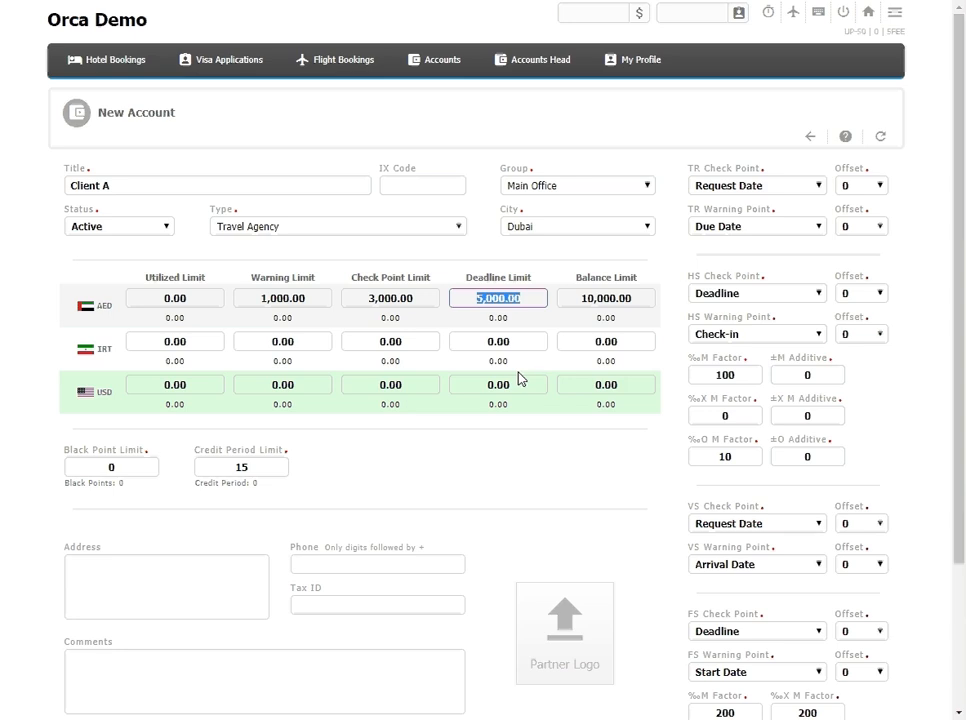
click(414, 300)
drag(414, 300, 348, 298)
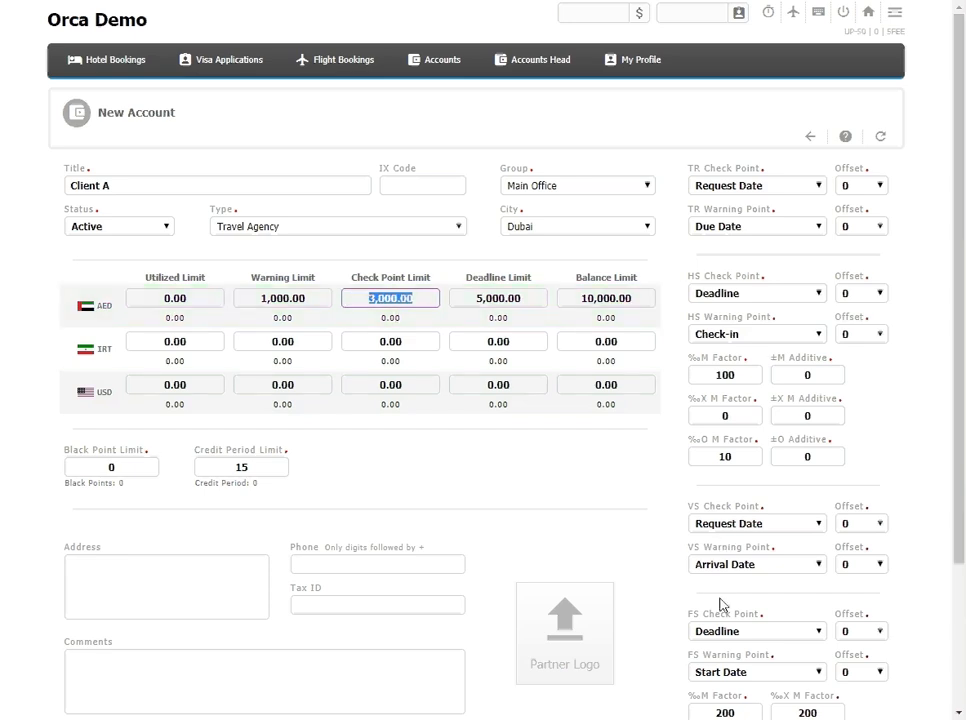
Step: Set the VS Check Point to Post Date with offset 1, and the VS Warning Point offset to -2
click(711, 527)
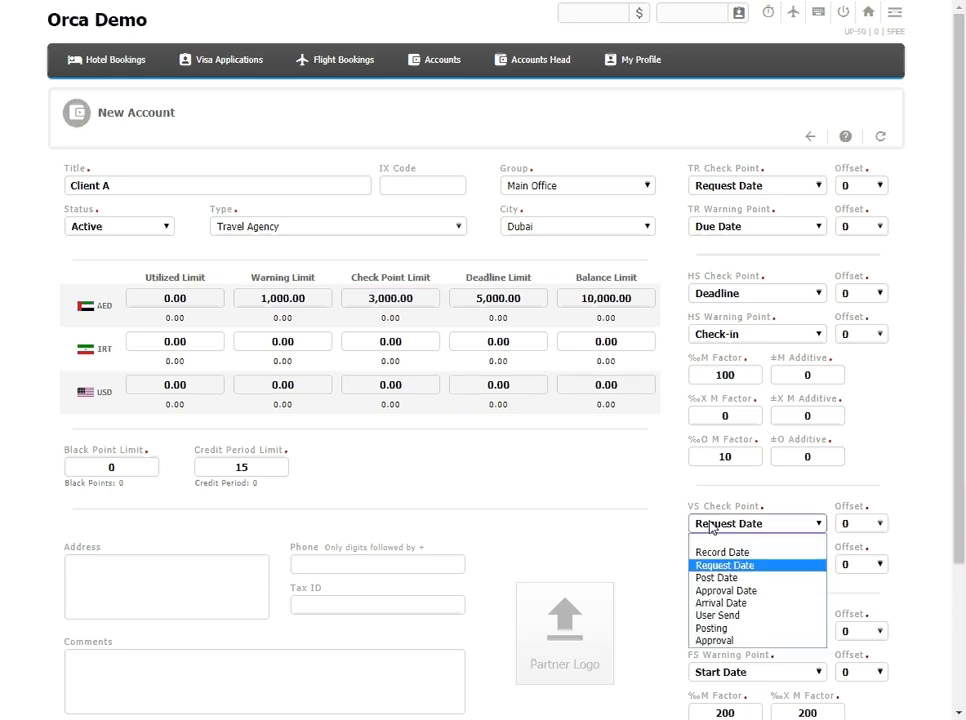
click(728, 578)
click(849, 527)
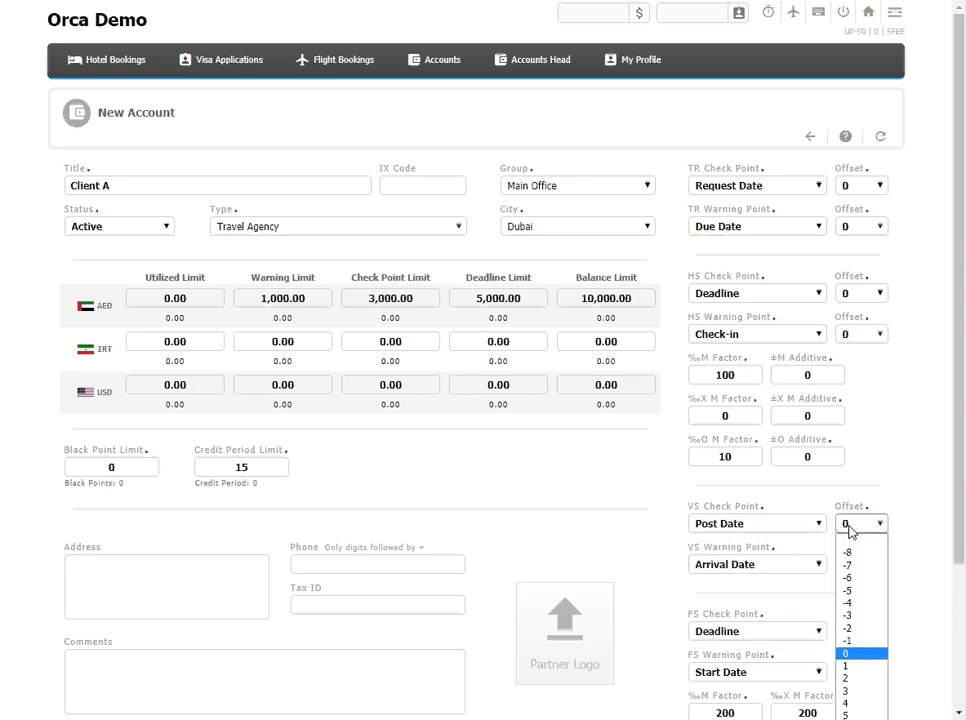
click(852, 665)
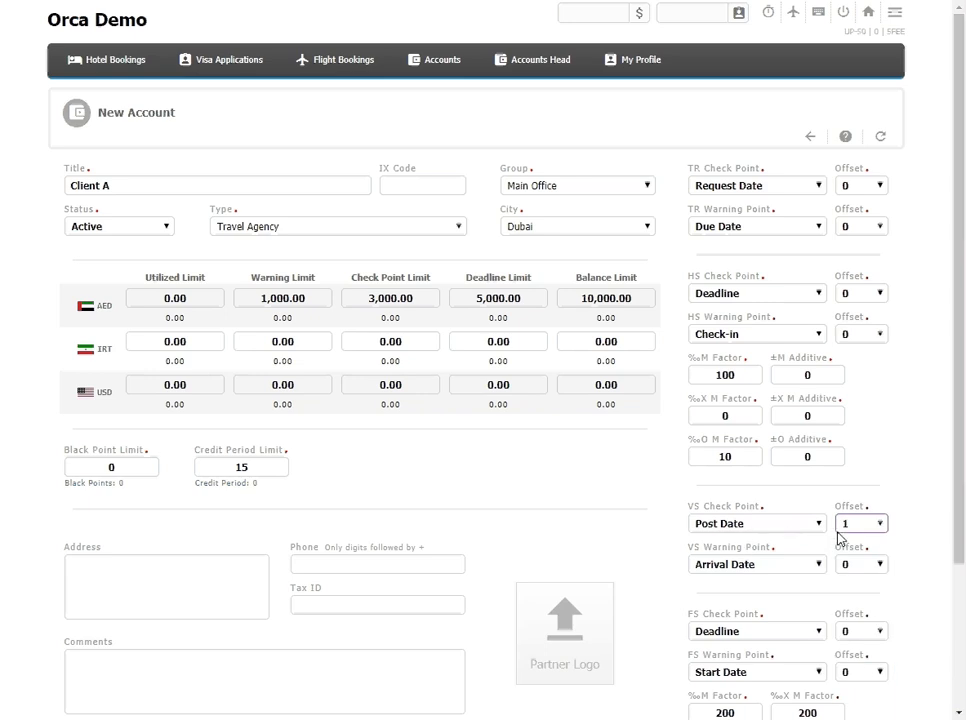
click(395, 294)
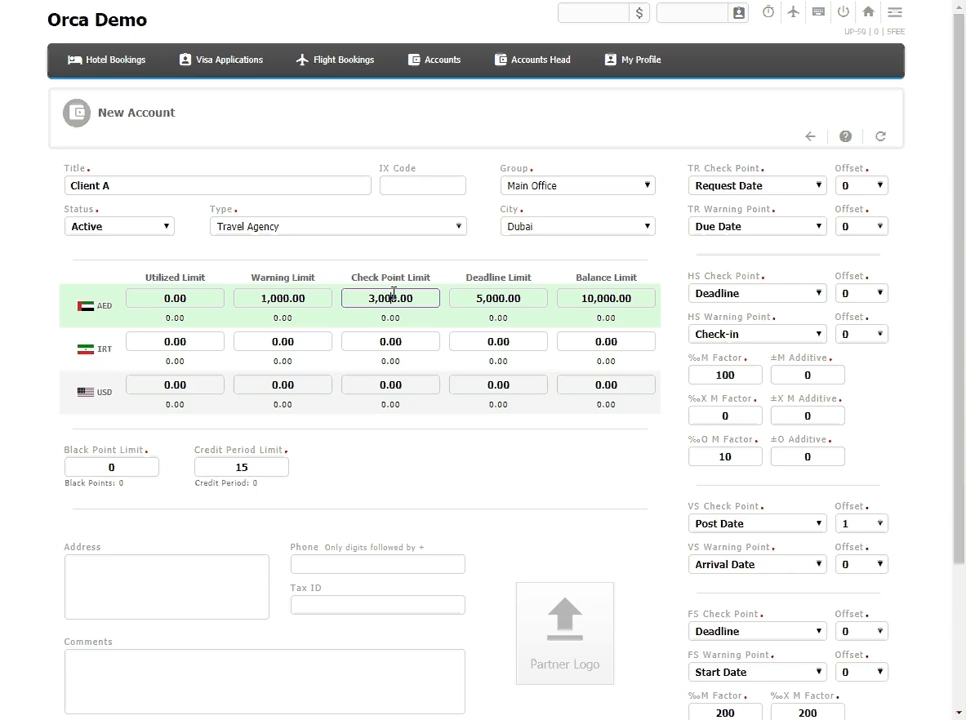
drag(322, 299, 244, 301)
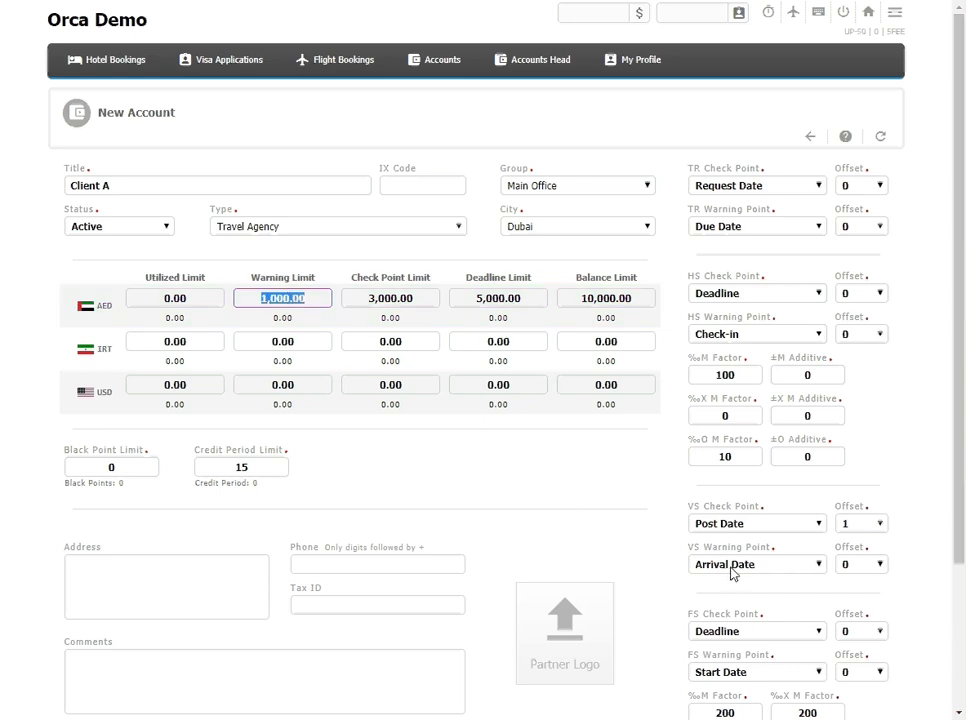
click(865, 566)
click(846, 433)
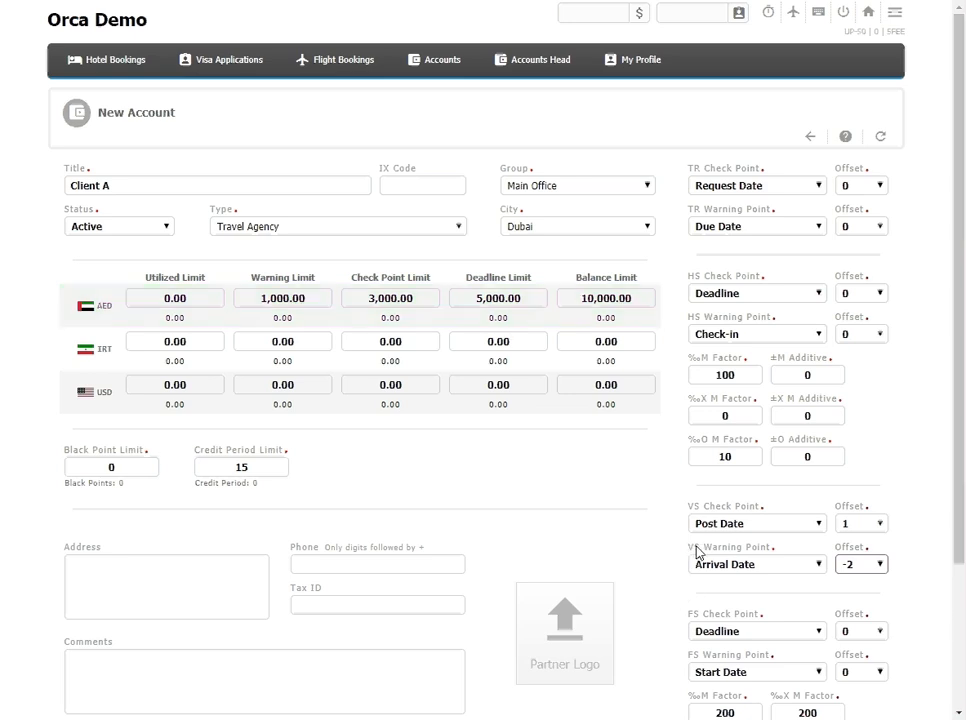
drag(694, 547, 768, 548)
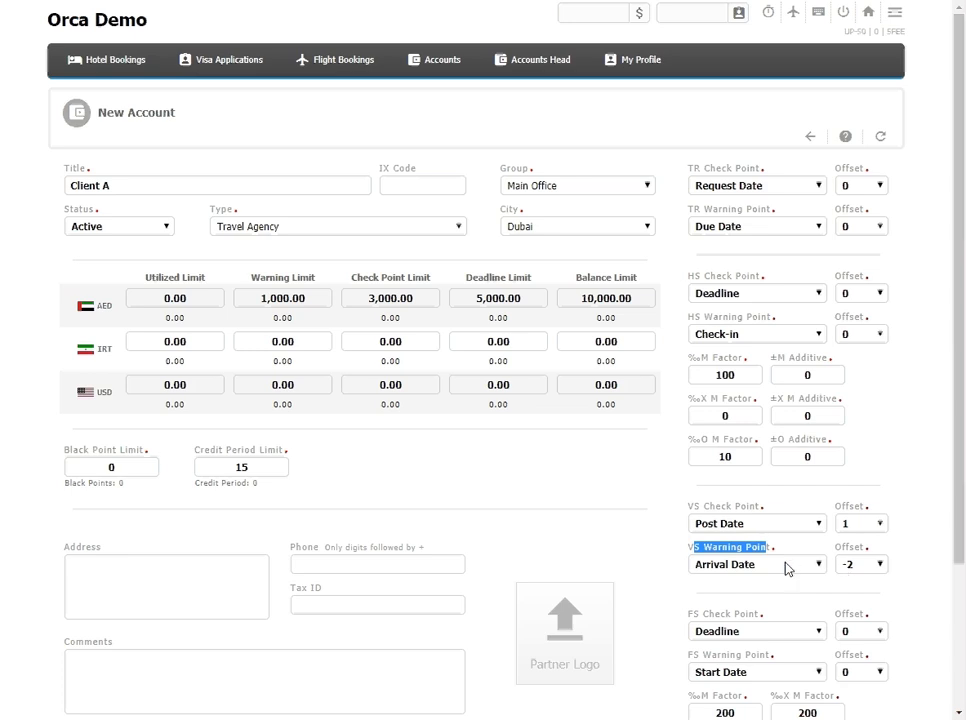
click(283, 301)
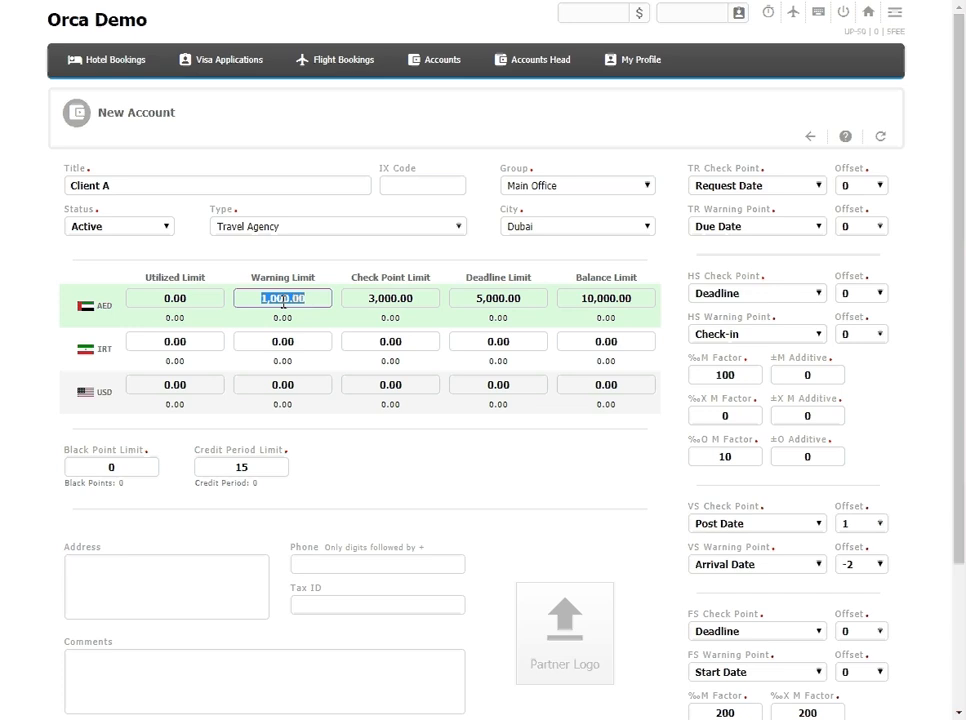
click(177, 300)
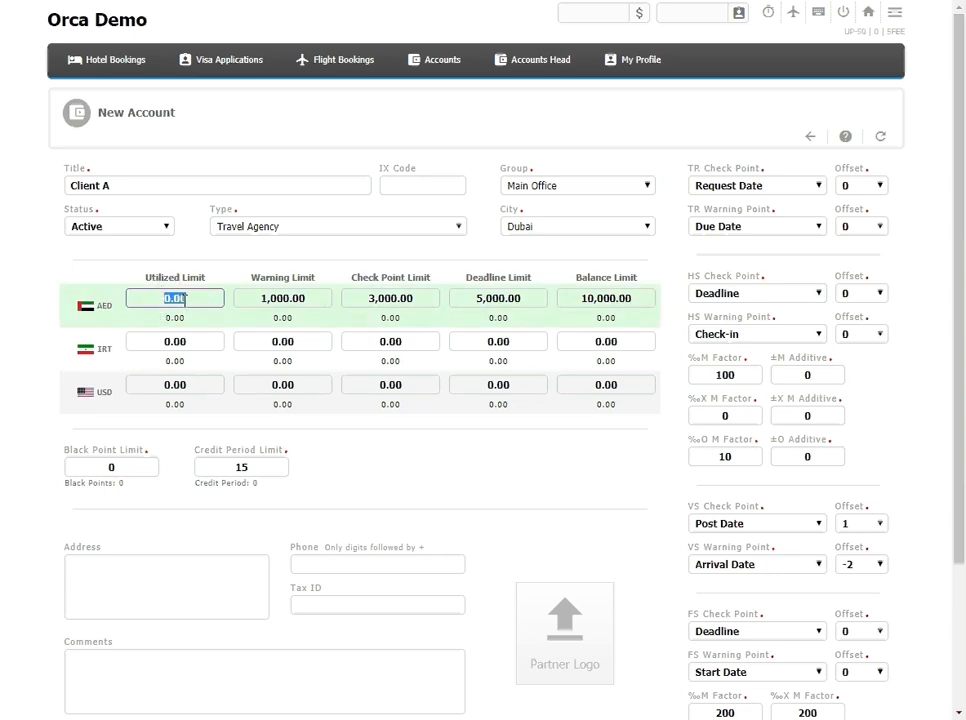
click(182, 298)
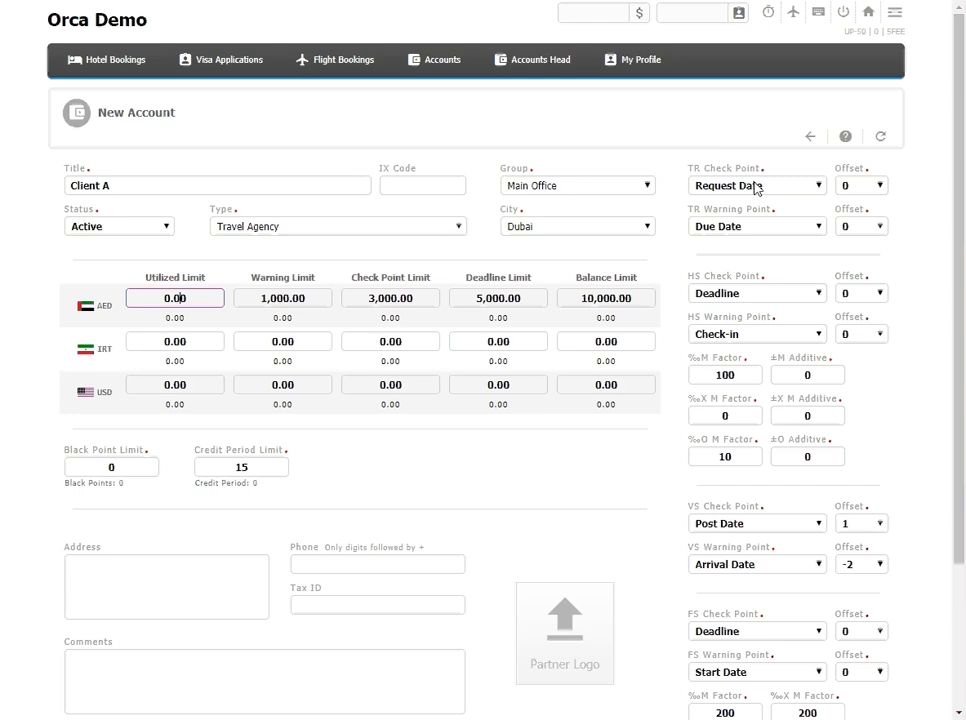
Step: Set the TR Check Point to Due Date with an offset of 1
click(756, 189)
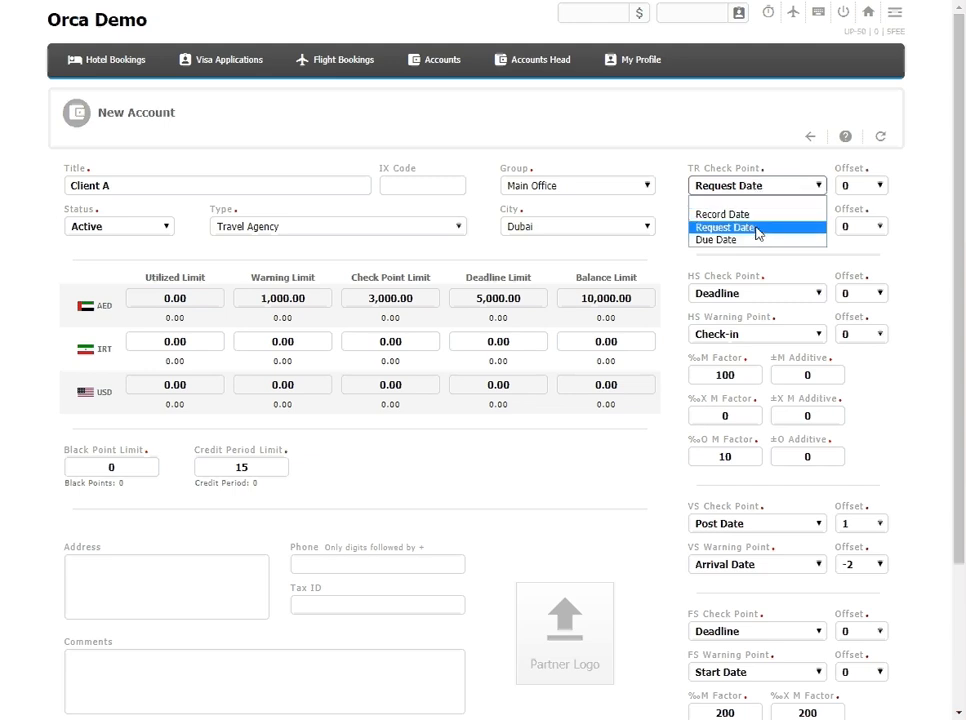
click(752, 228)
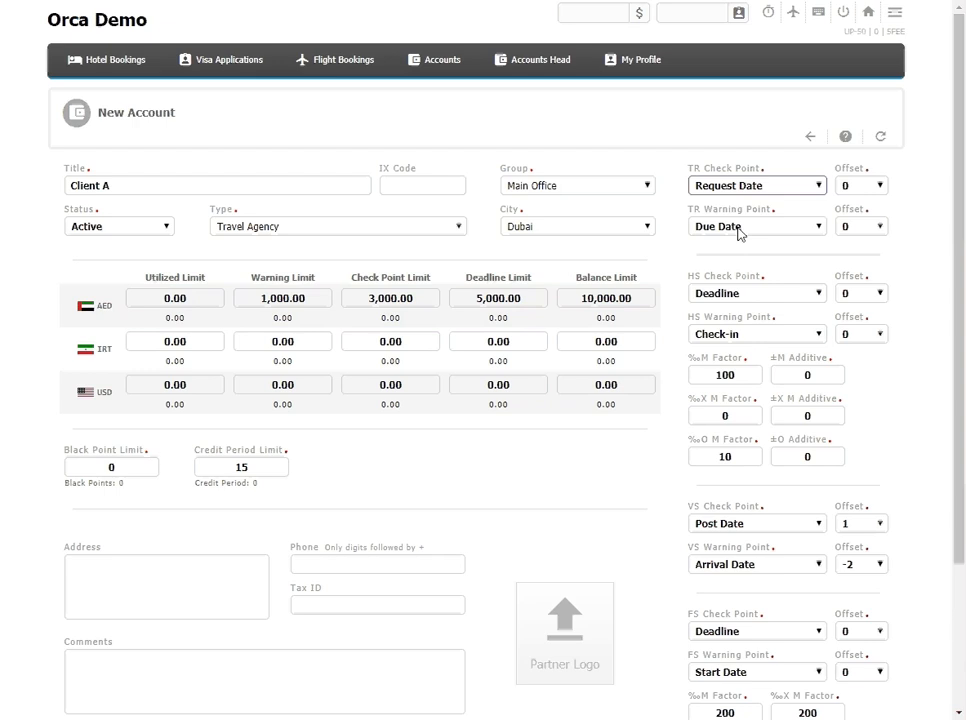
click(806, 187)
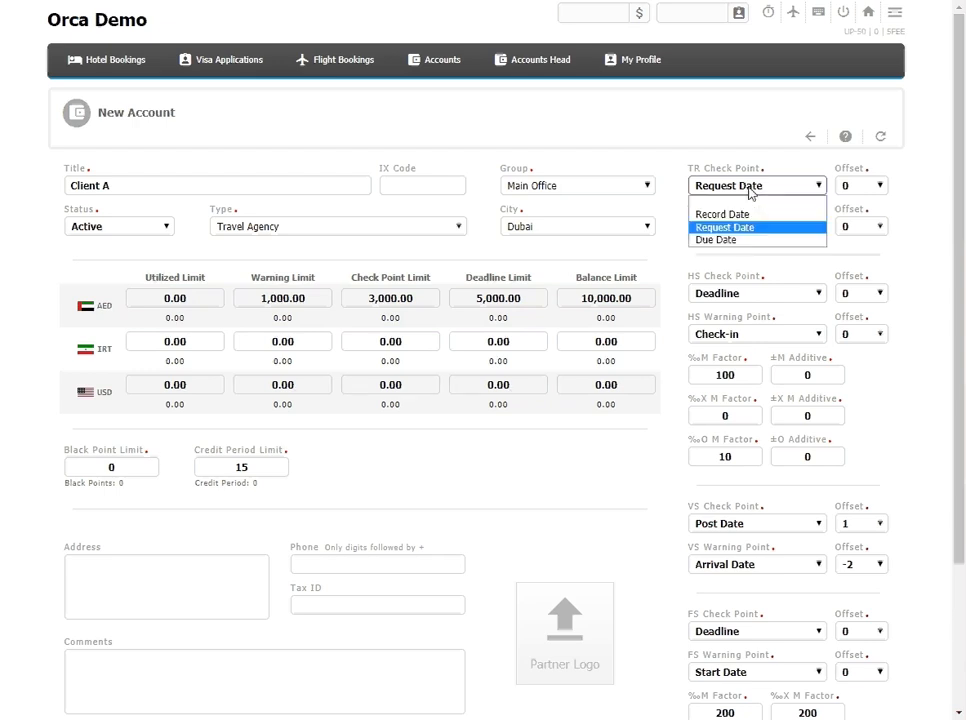
click(754, 241)
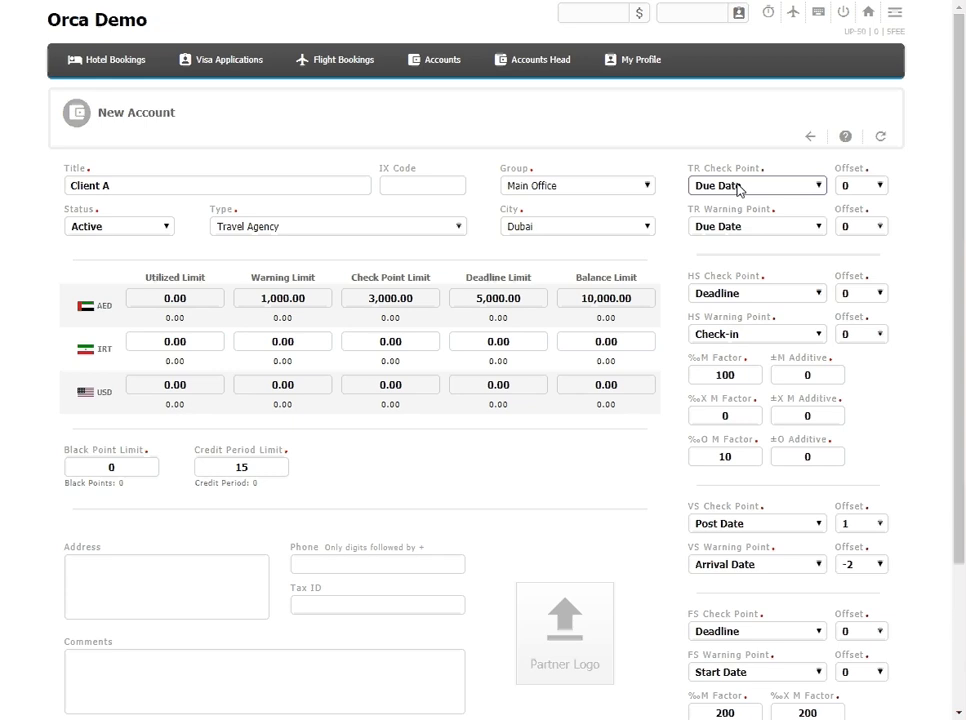
click(870, 186)
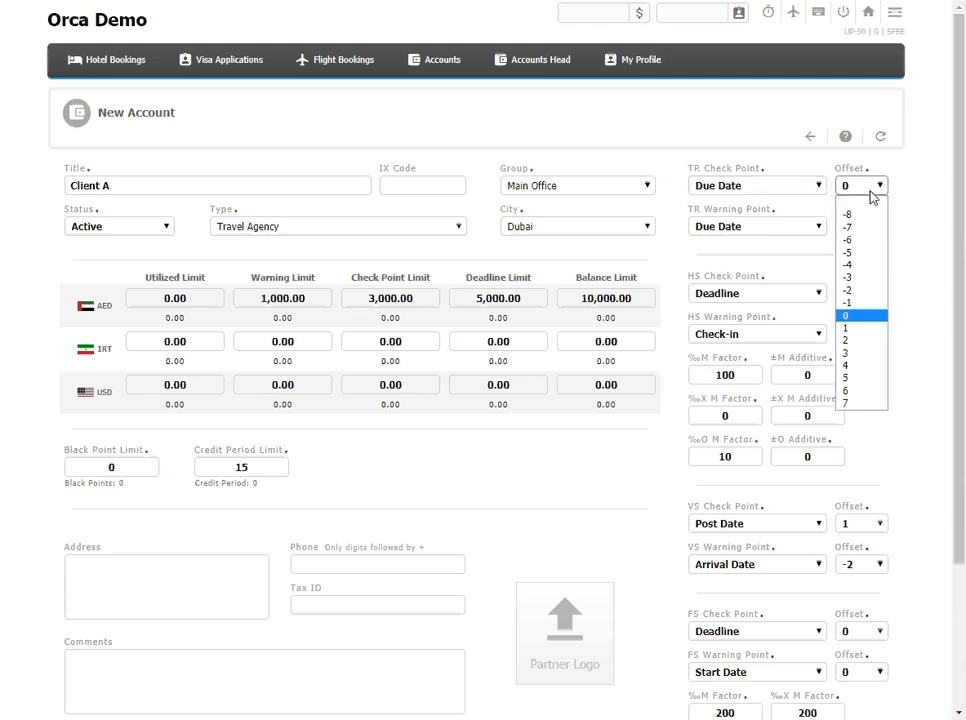
click(851, 338)
Step: Set the TR Warning Point offset to 2
click(868, 228)
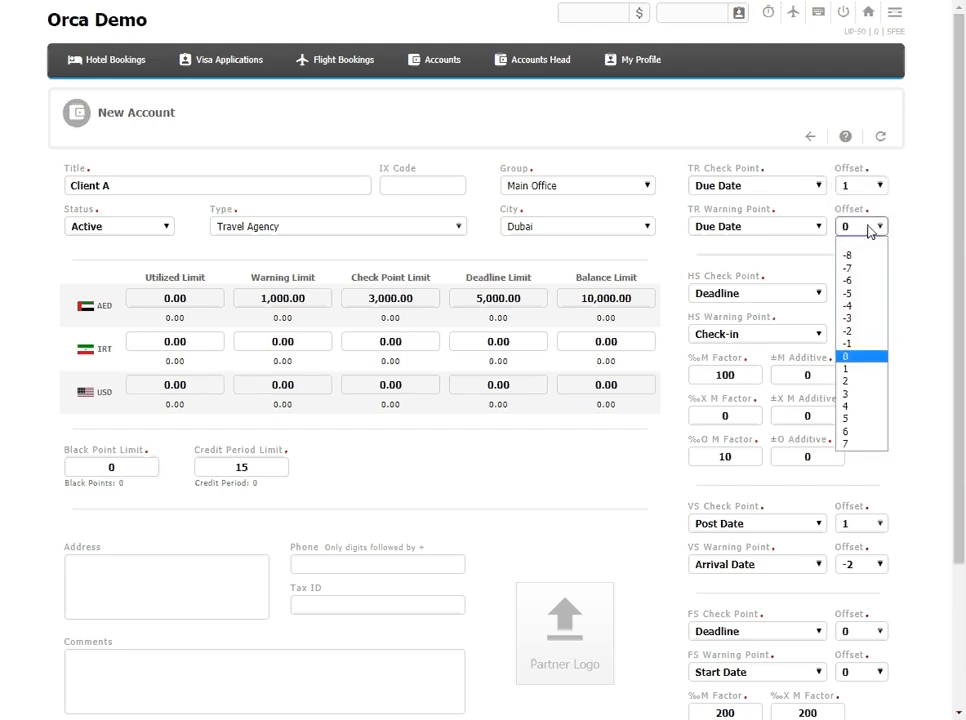
click(867, 382)
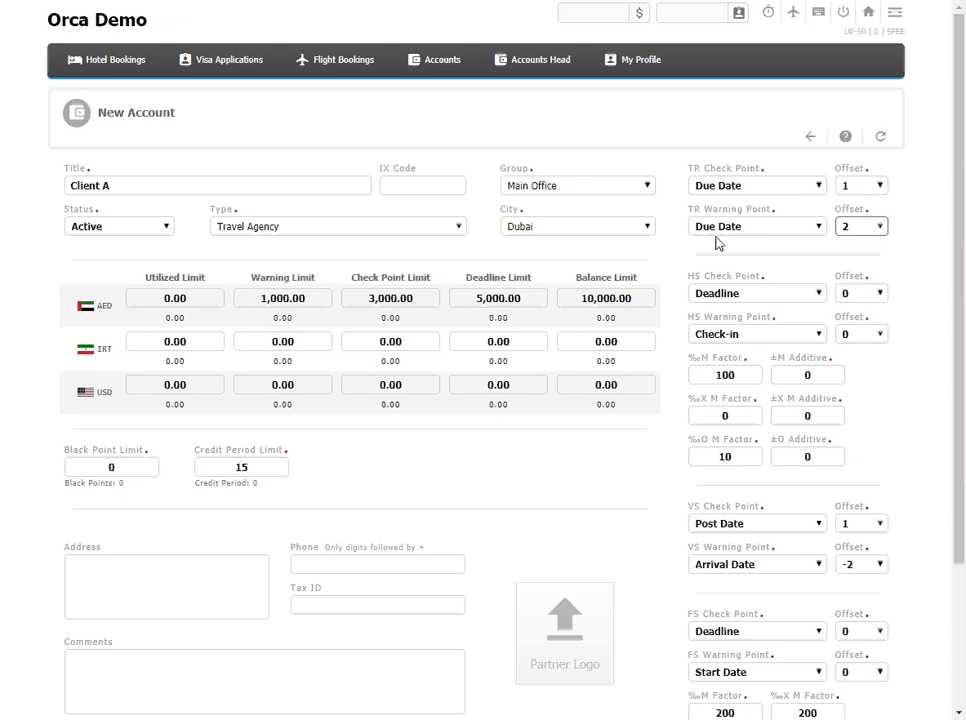
Step: Examine the address, phone, tax ID and comments fields and the hotel, visa and accounting notification fields of the new account form
scroll(715, 272, down, 3)
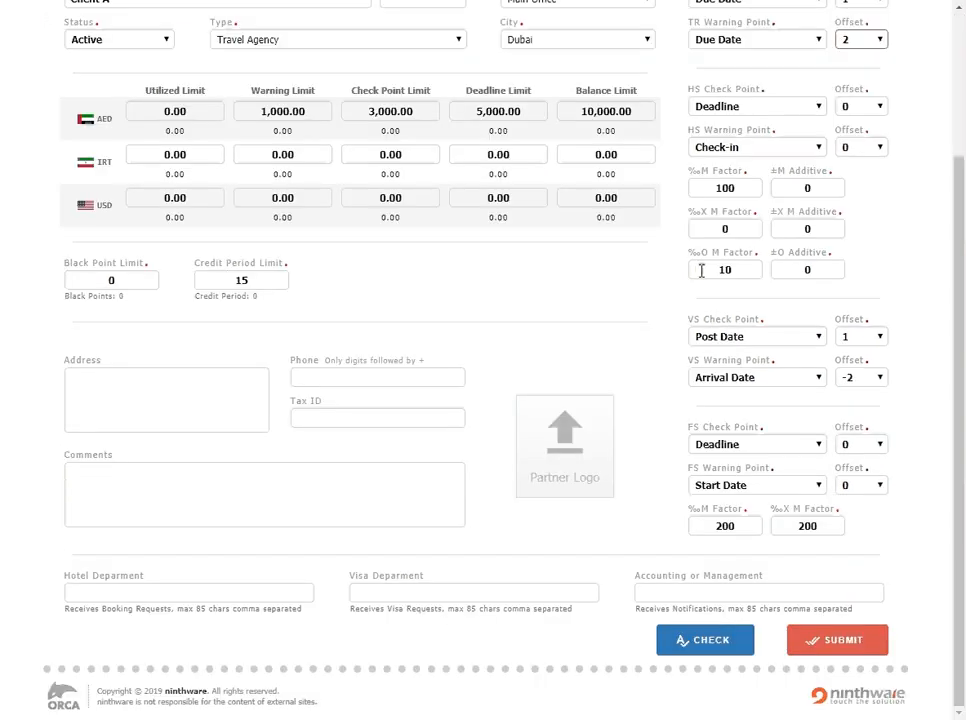
click(185, 383)
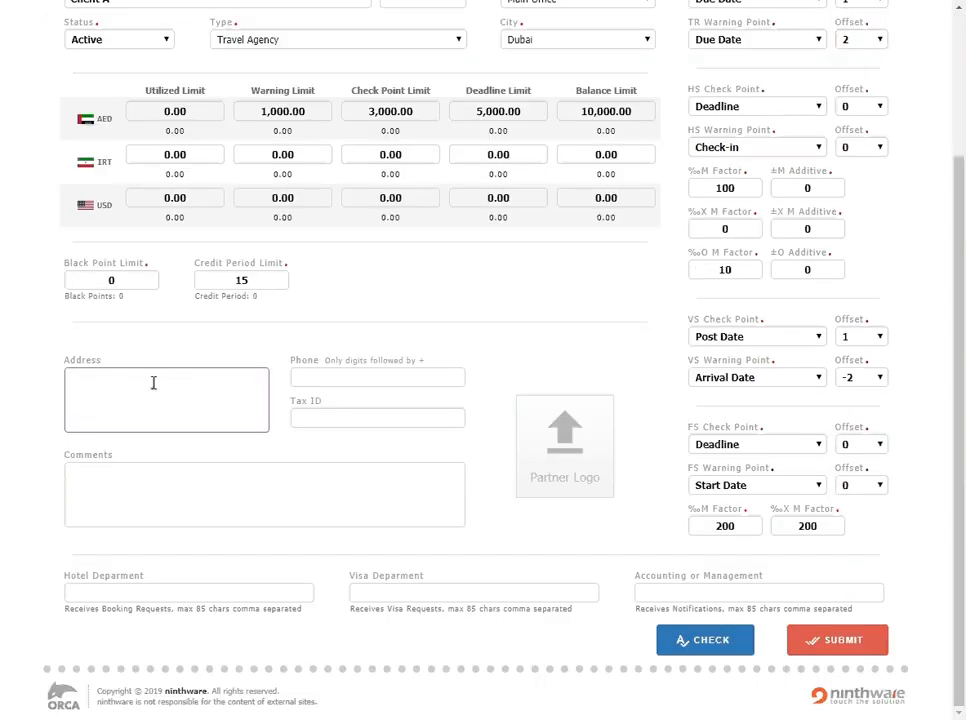
click(332, 379)
click(349, 418)
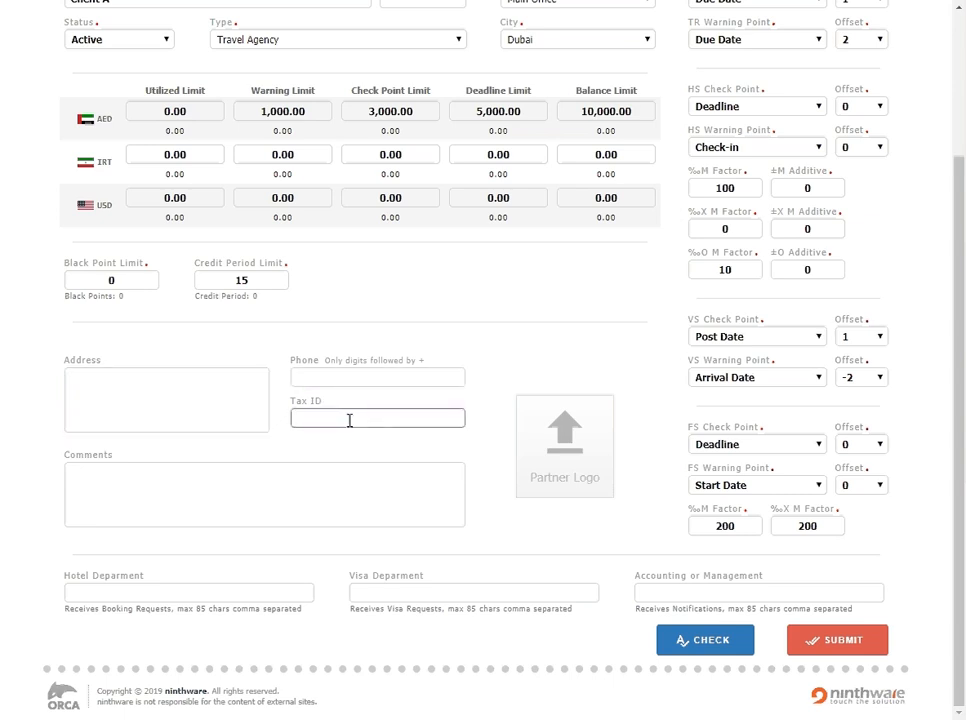
click(270, 509)
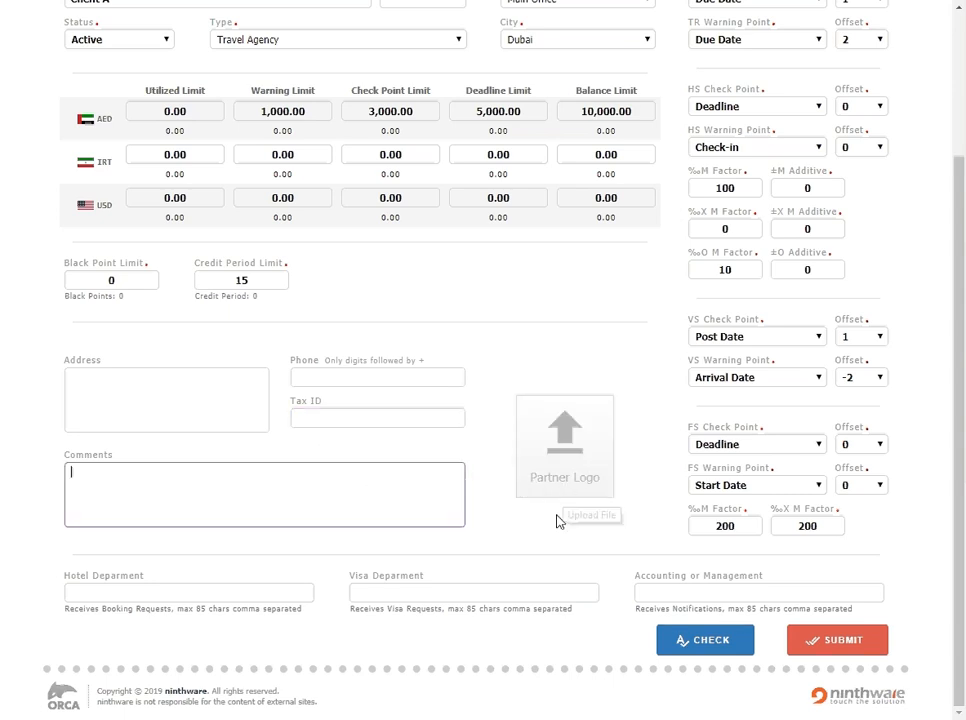
click(211, 595)
click(440, 591)
click(658, 598)
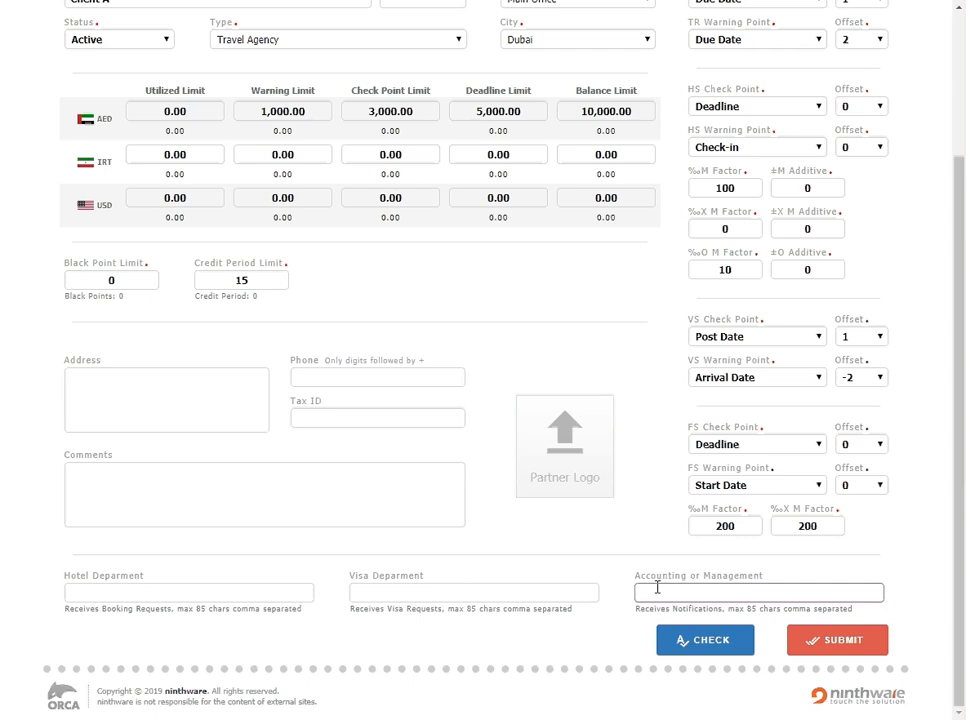
drag(640, 580, 696, 586)
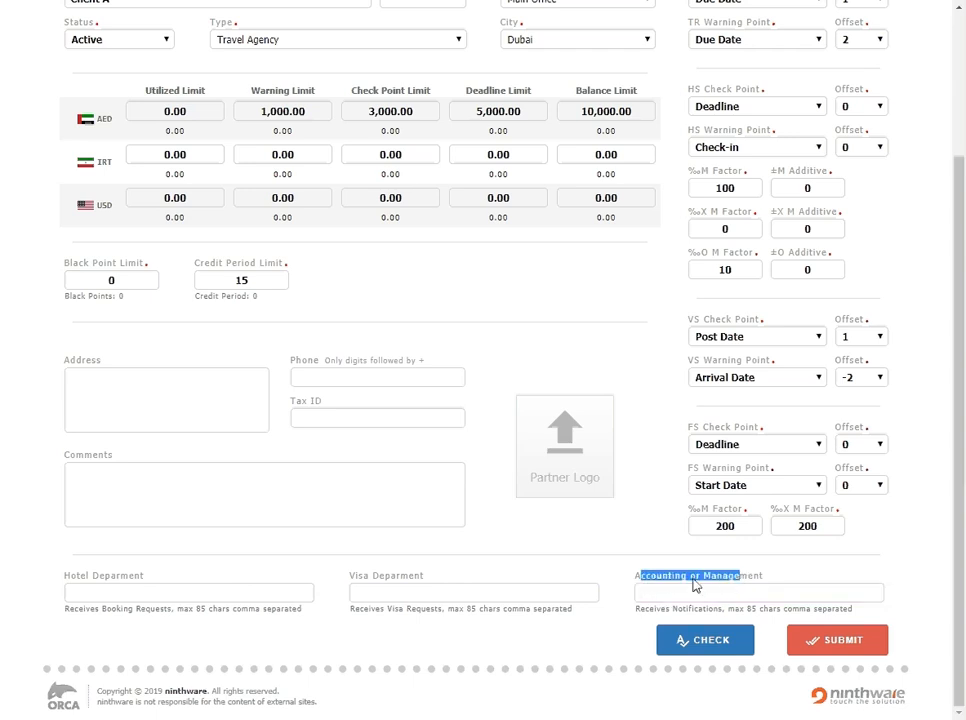
click(641, 590)
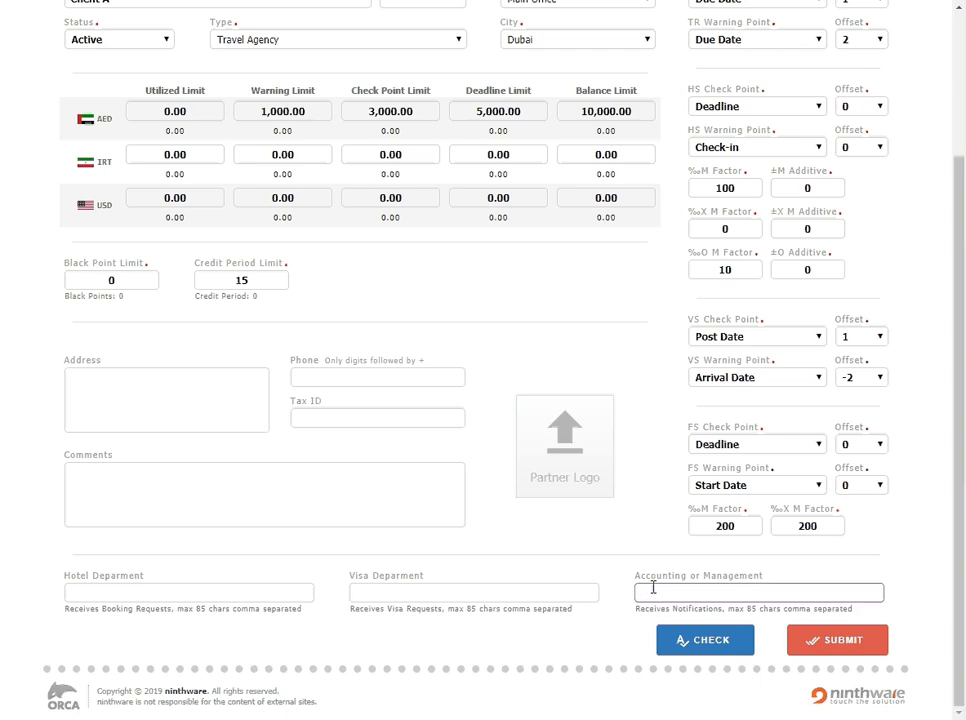
Step: Reset the new account form and enter the title "my gdrfa noqoodi"
scroll(618, 440, up, 2)
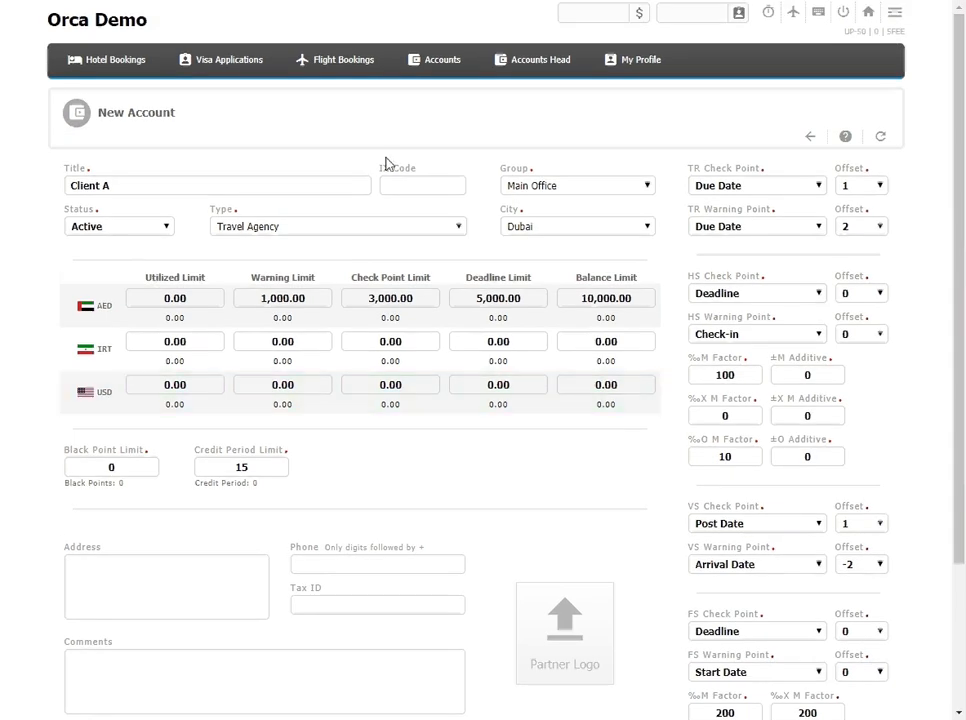
click(882, 140)
click(306, 186)
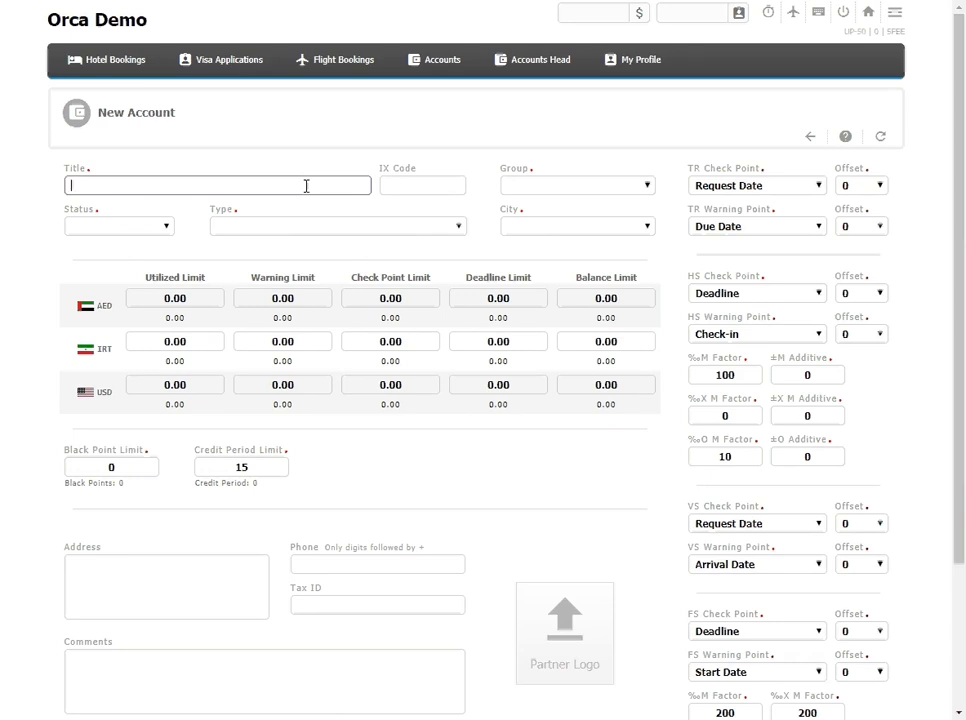
text(my gdrfa noqoodi)
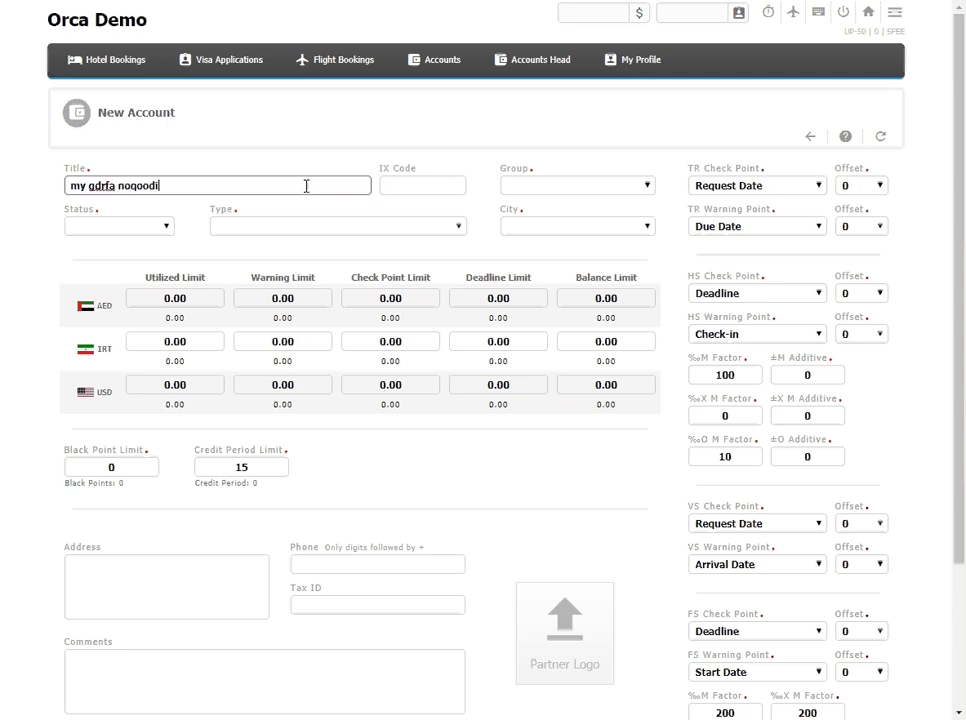
Step: Set the account status to Active and its type to Special Account
click(115, 226)
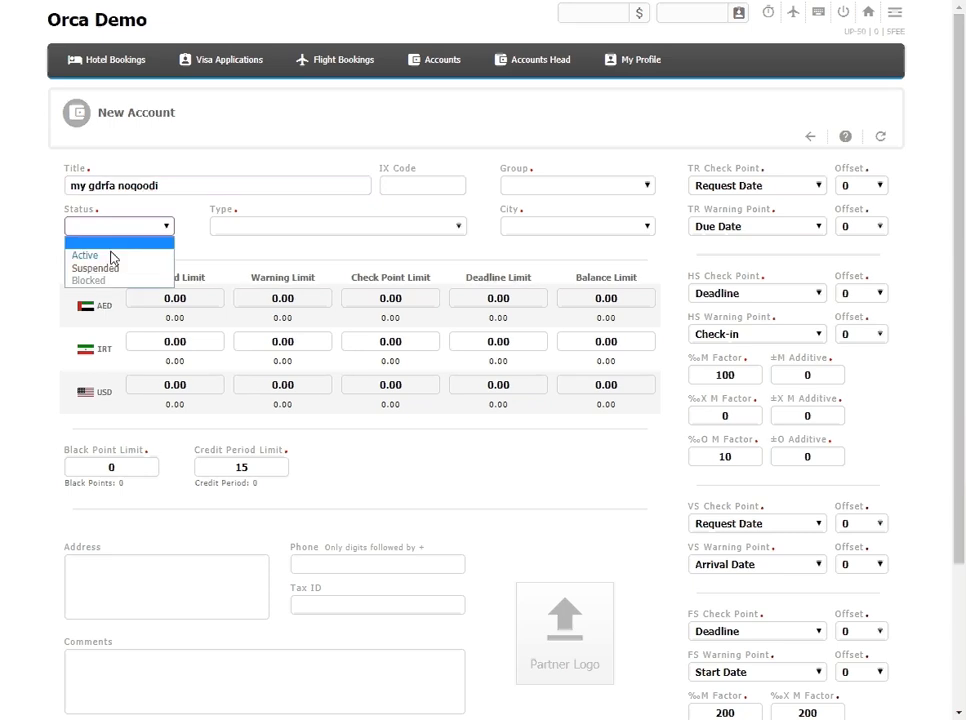
click(114, 254)
click(323, 226)
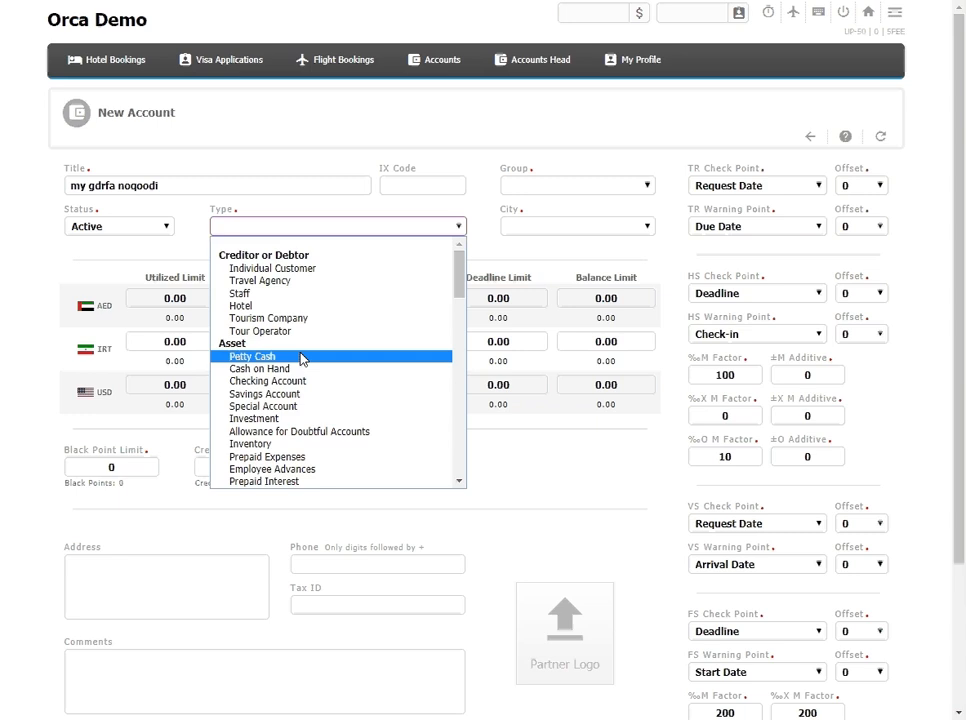
click(290, 410)
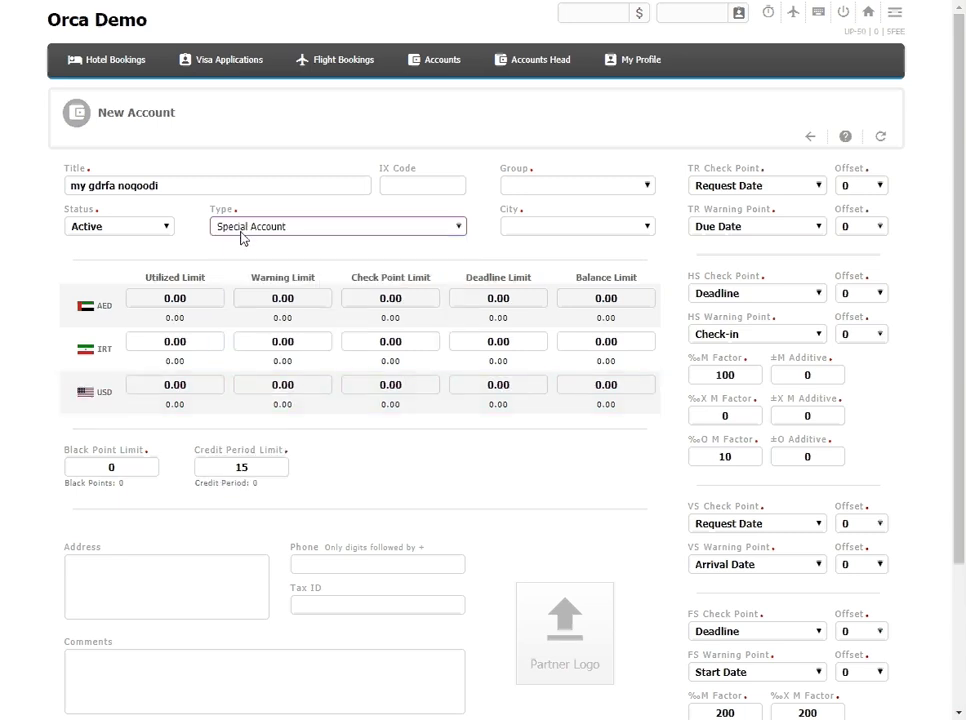
click(245, 229)
click(245, 229)
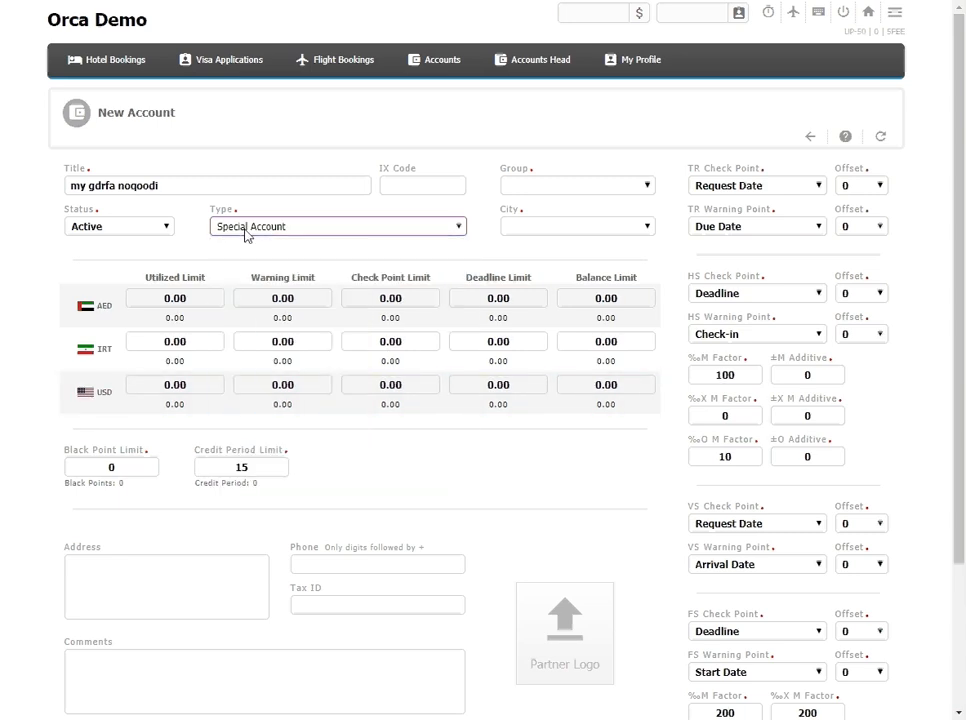
Step: Assign the account to the Main Office group and the city Dubai
click(517, 188)
click(530, 213)
click(560, 230)
click(554, 252)
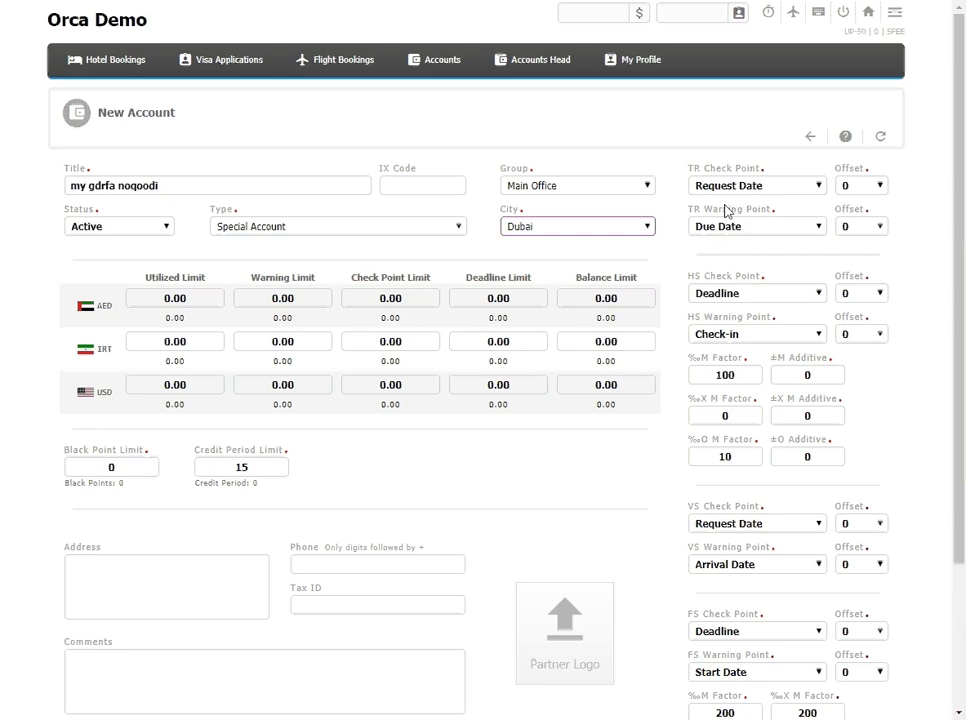
click(206, 301)
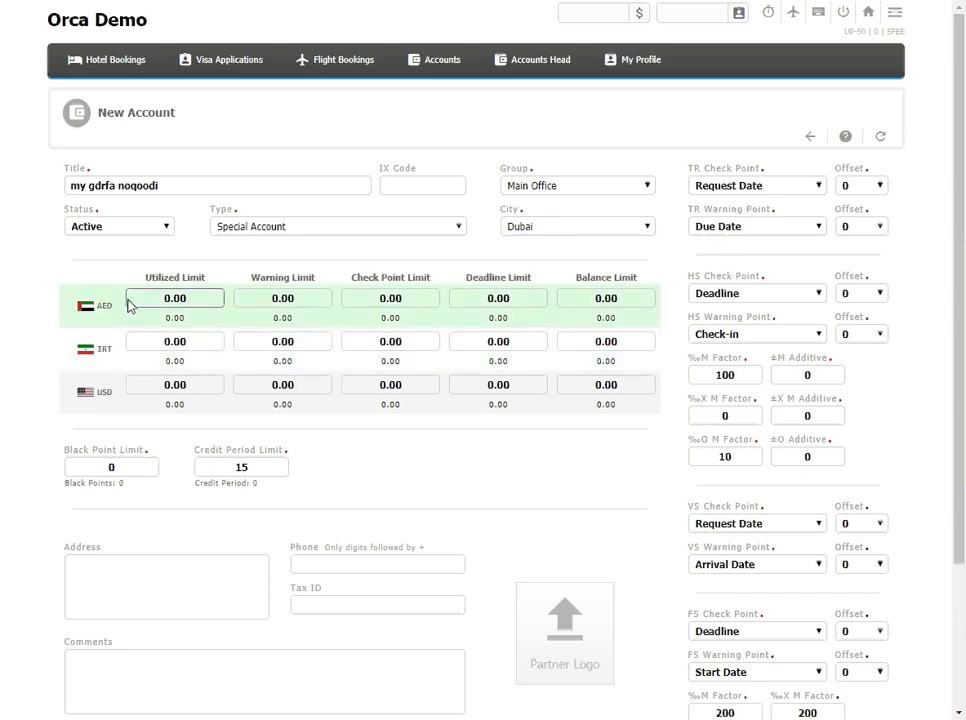
click(250, 298)
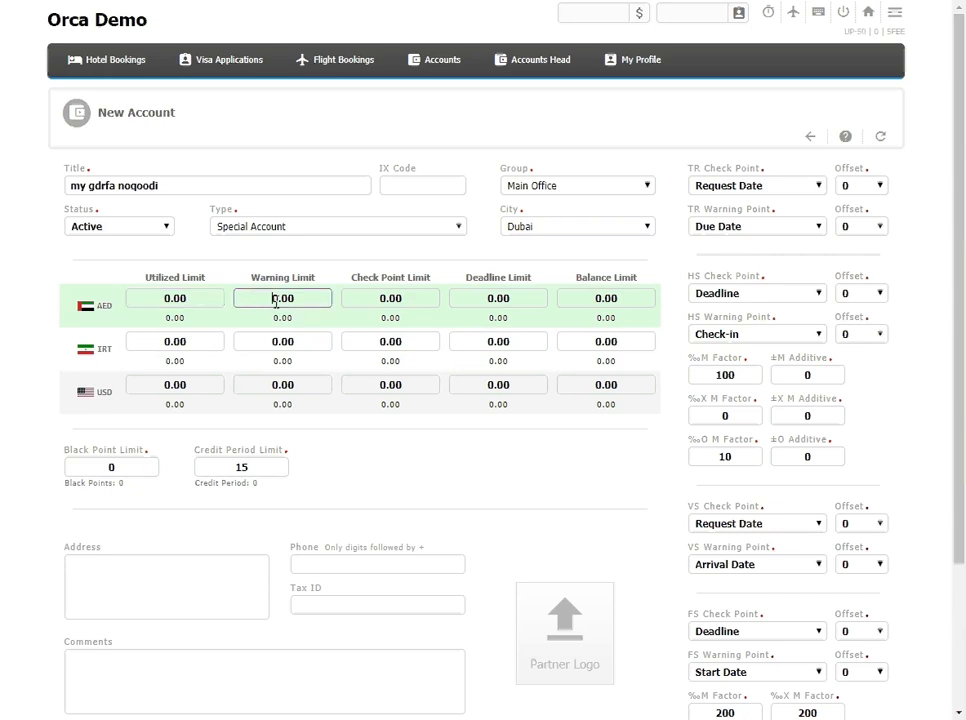
click(420, 298)
click(577, 298)
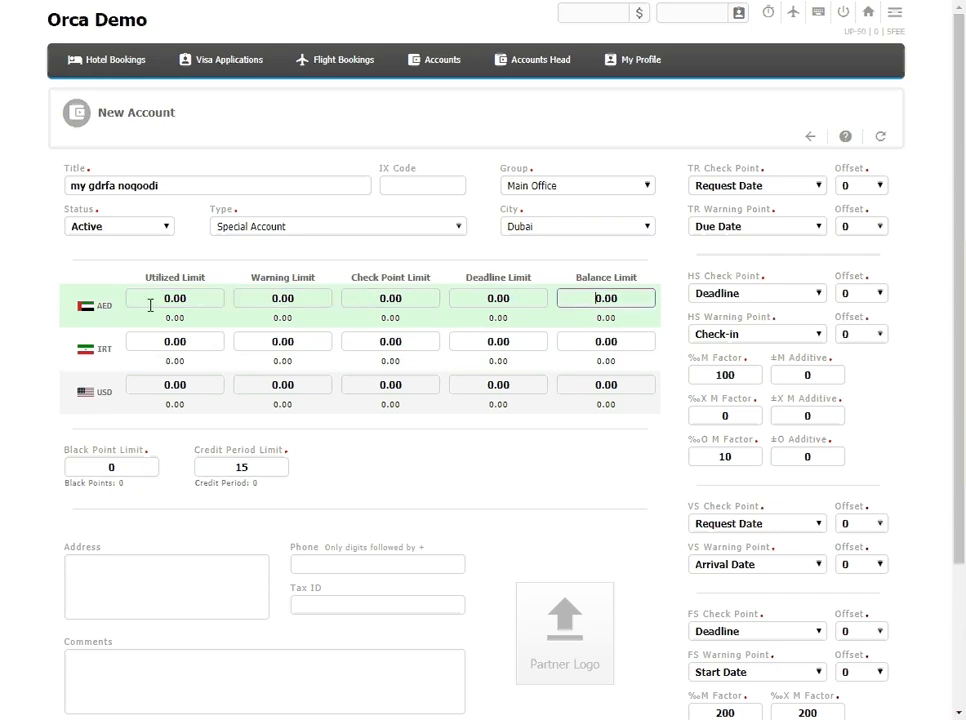
Step: Set both the VS Check Point and the VS Warning Point to Posting
scroll(150, 306, down, 2)
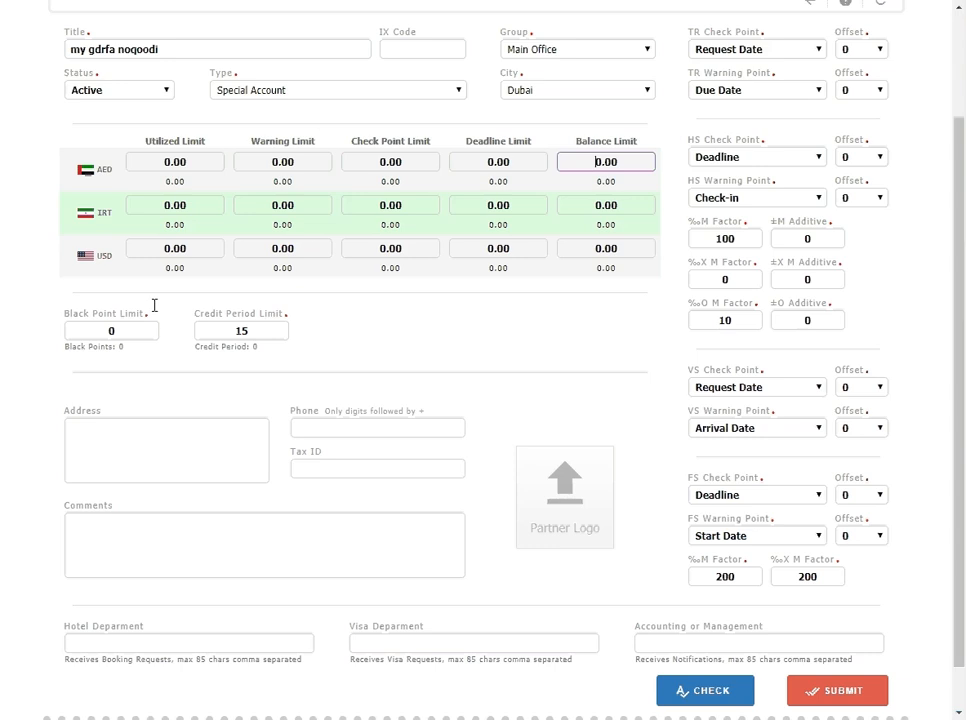
click(722, 392)
click(729, 493)
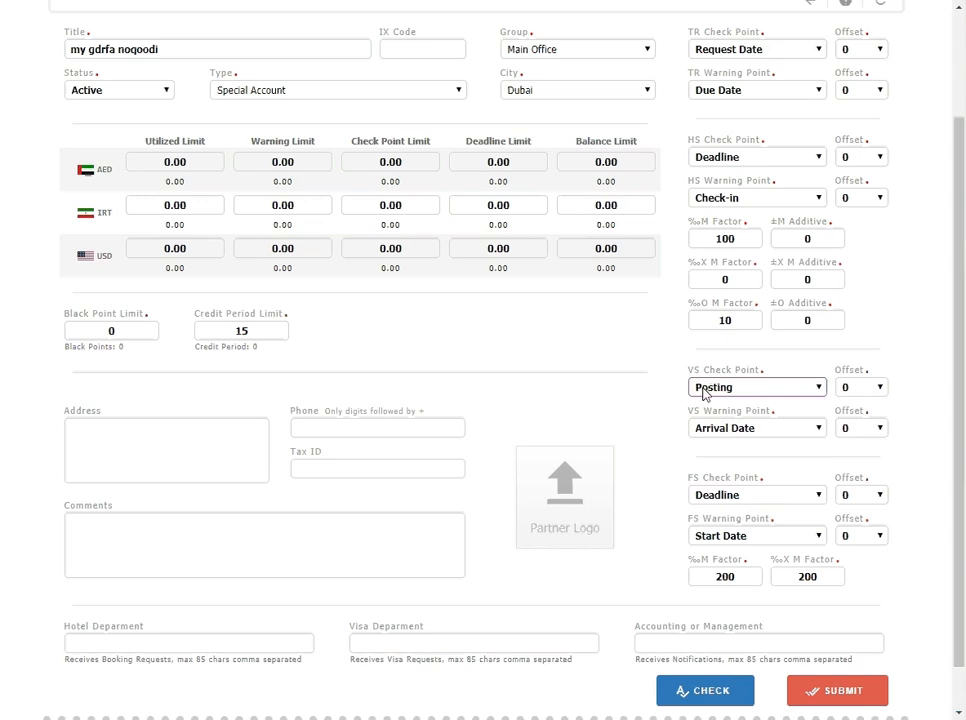
click(747, 431)
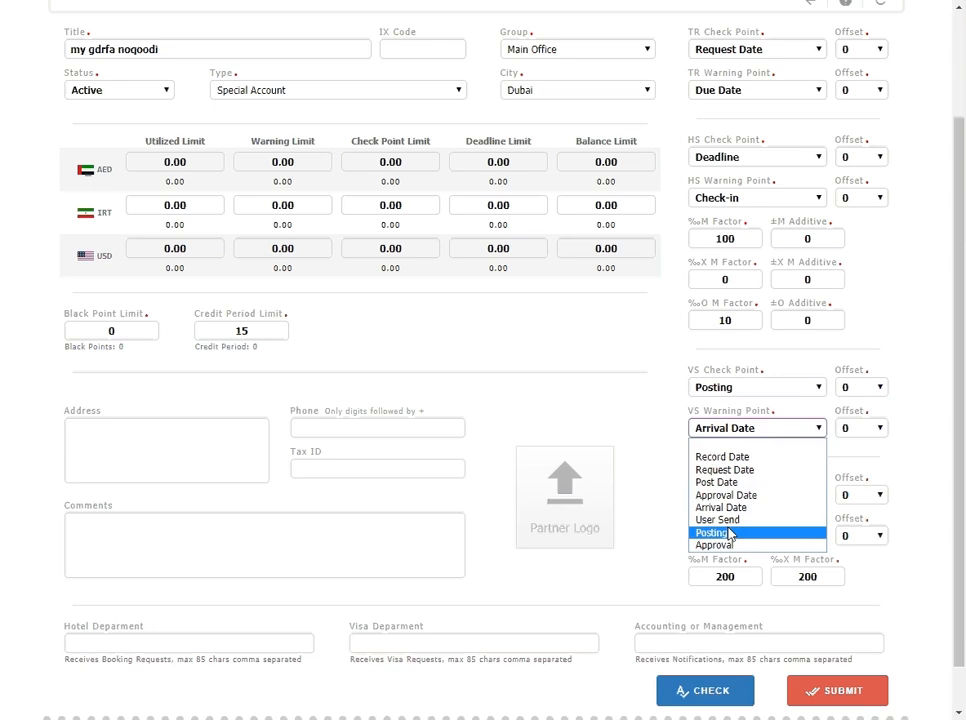
click(729, 533)
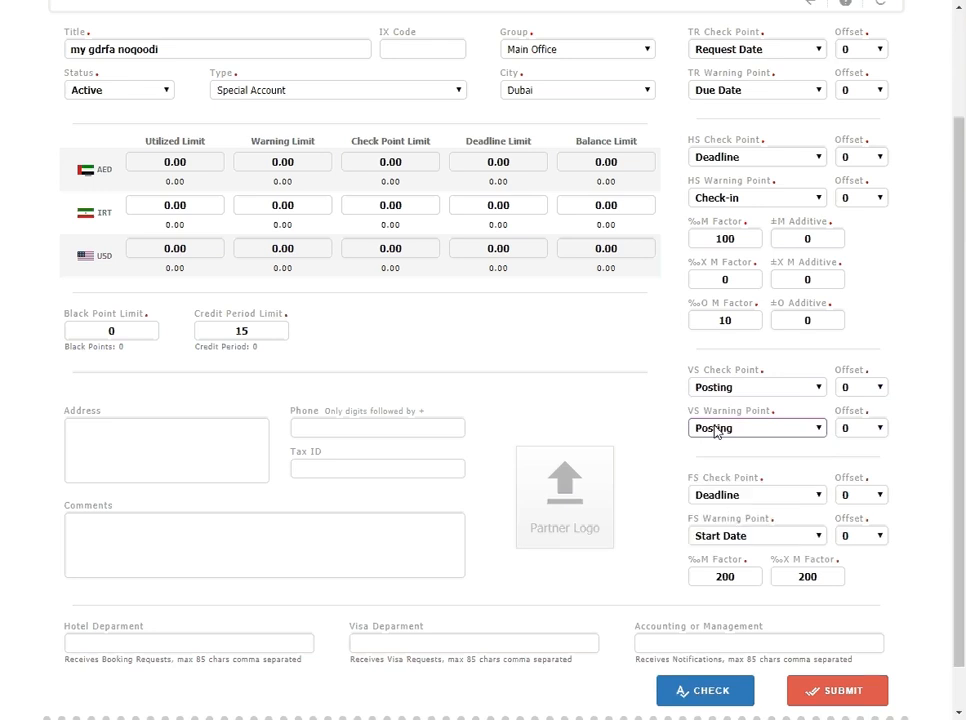
Step: Reset the new account form and enter the title "salary expense"
scroll(700, 430, up, 3)
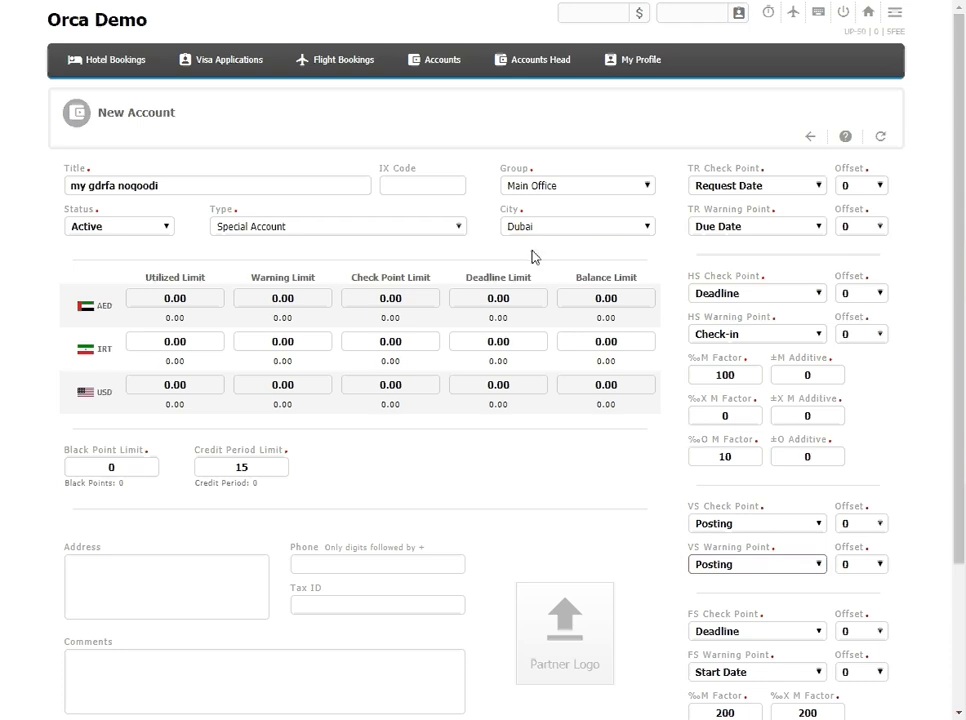
click(878, 138)
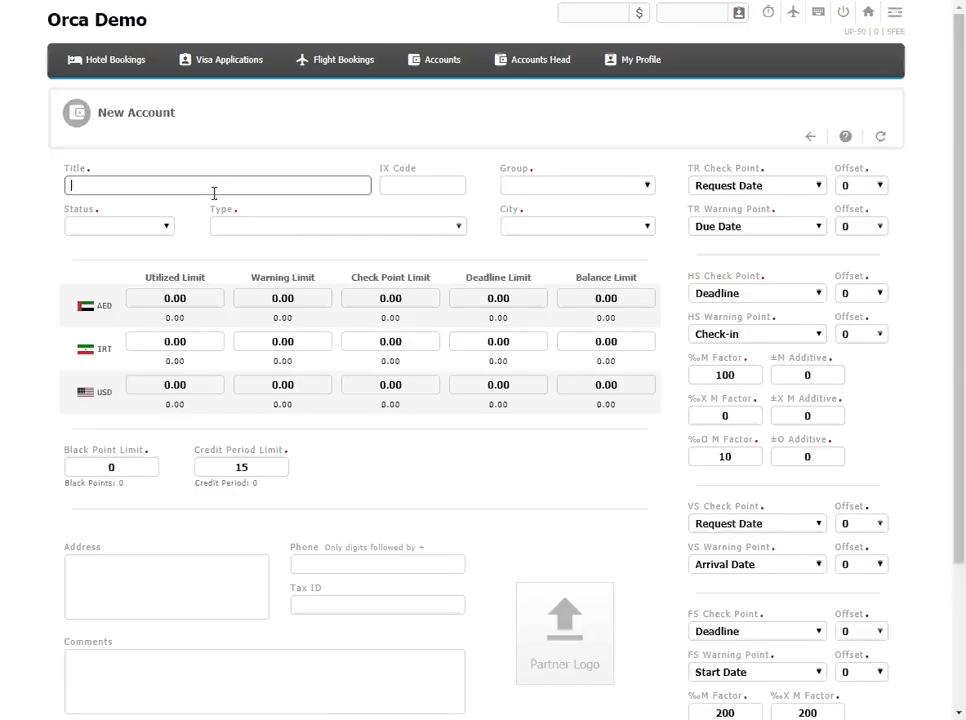
text(lry)
key(BackSpace)
text(=)
key(BackSpace)
key(BackSpace)
text(a)
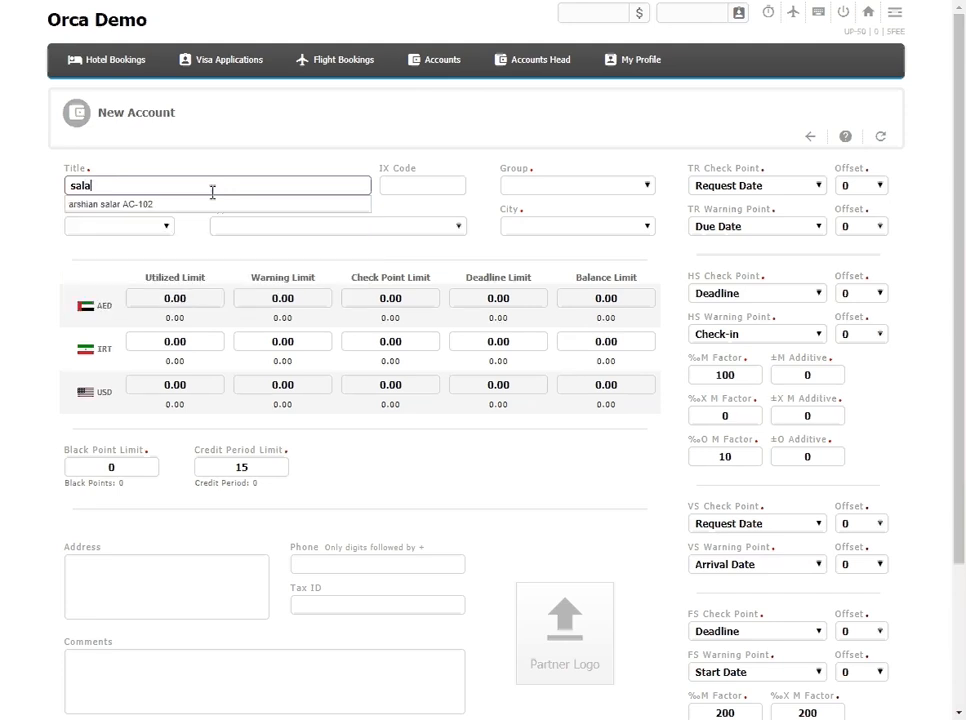
text(ry expense)
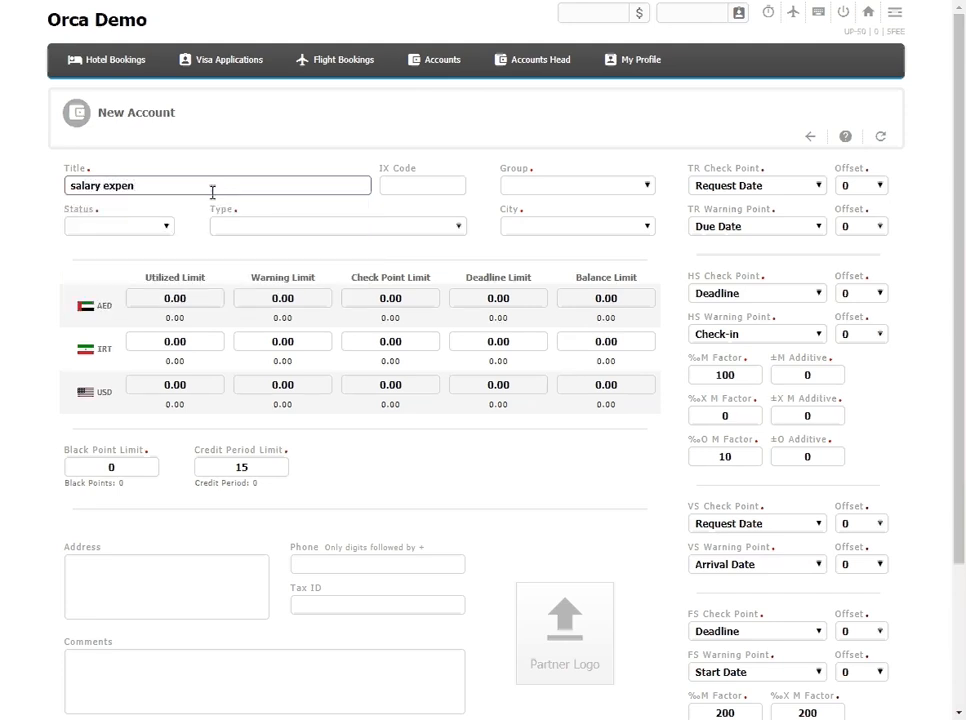
Step: Set the account type to Salaries Expense, Officers from the Expense category
click(293, 234)
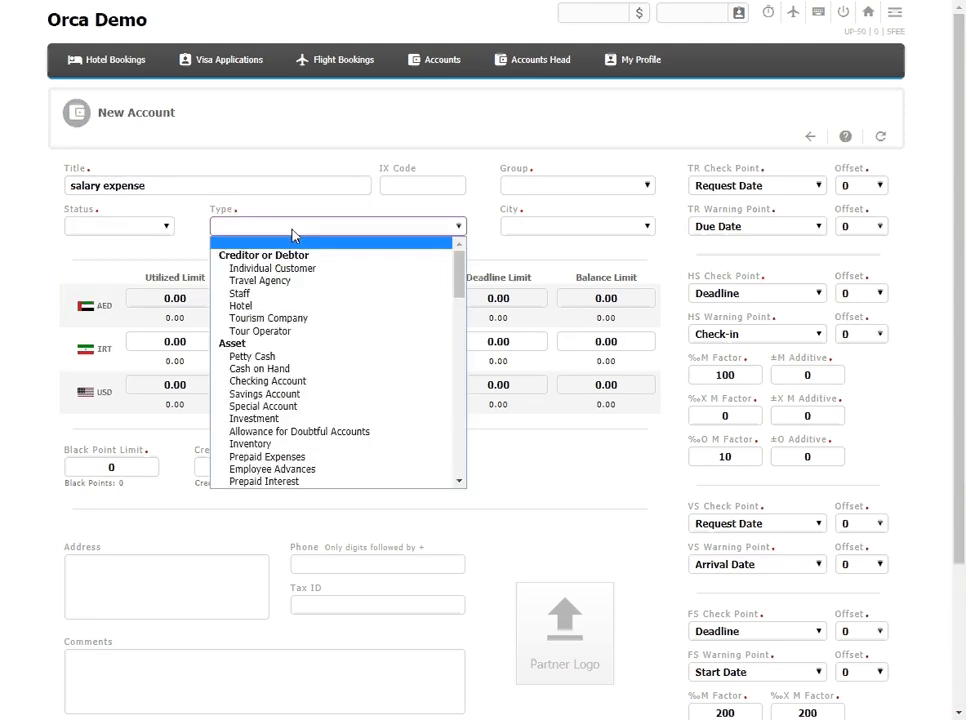
scroll(302, 317, down, 15)
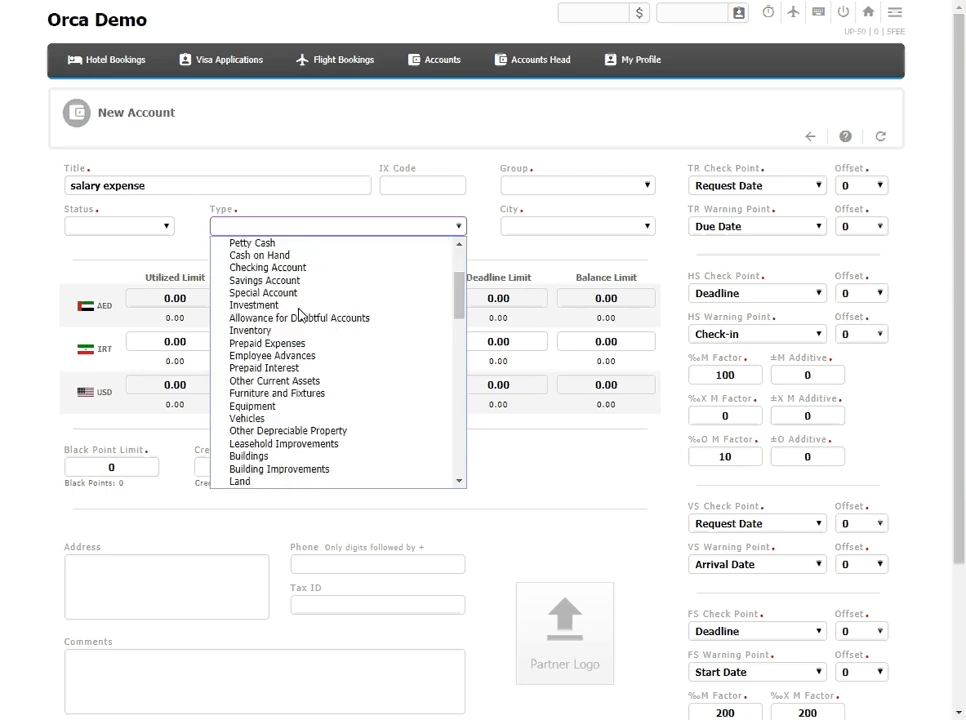
scroll(302, 334, up, 7)
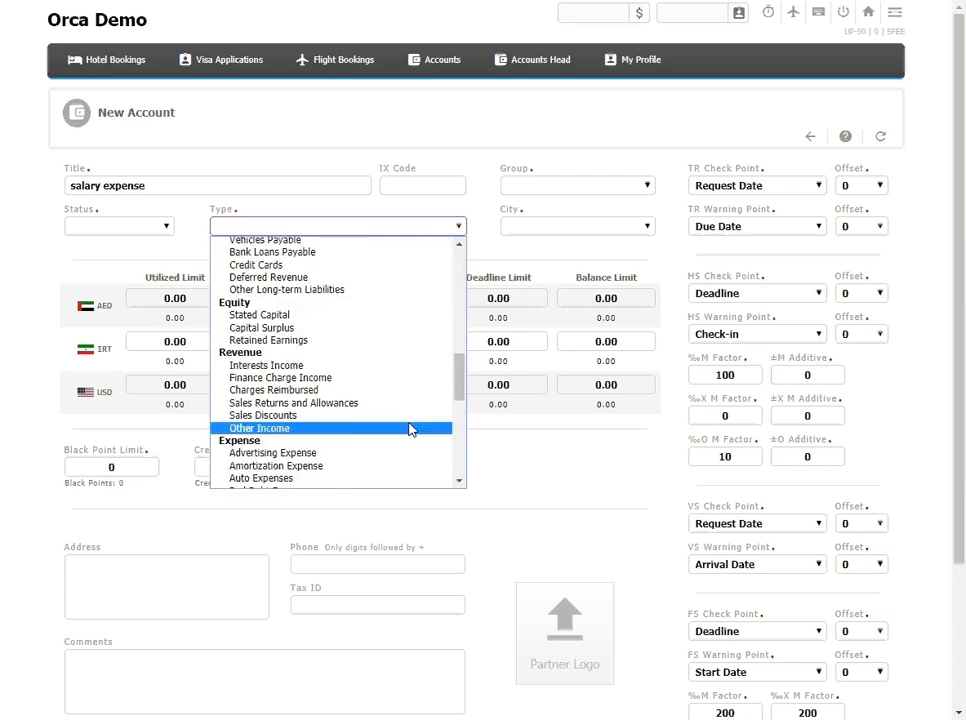
scroll(459, 397, down, 2)
scroll(459, 397, down, 3)
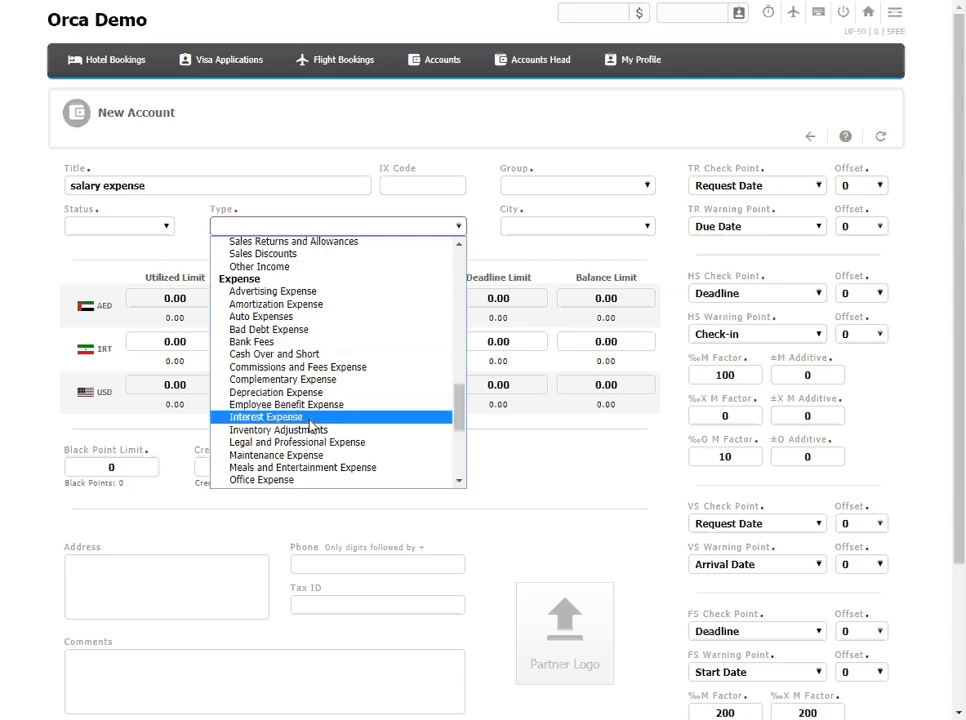
scroll(315, 427, down, 5)
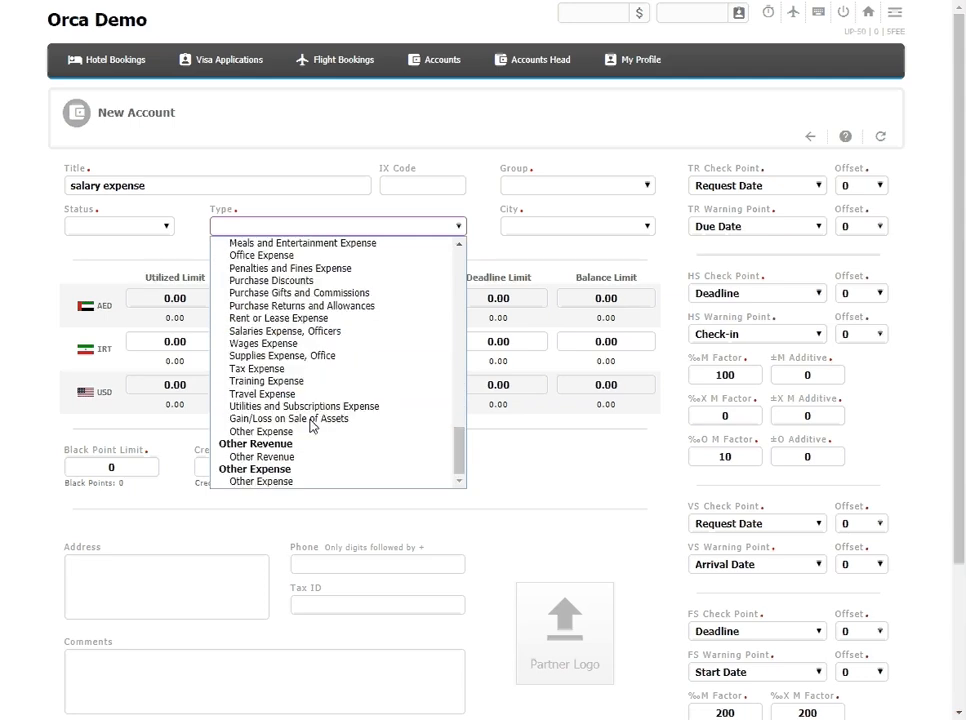
click(285, 331)
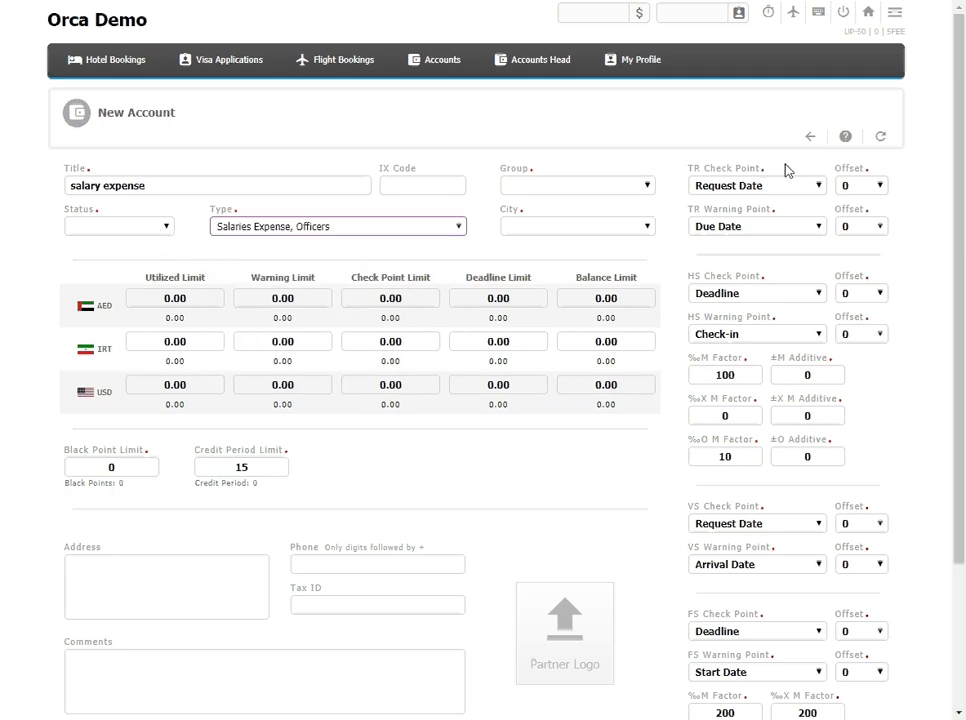
Step: Reset the form and start a new account titled NBD with the status Active
click(880, 136)
click(274, 185)
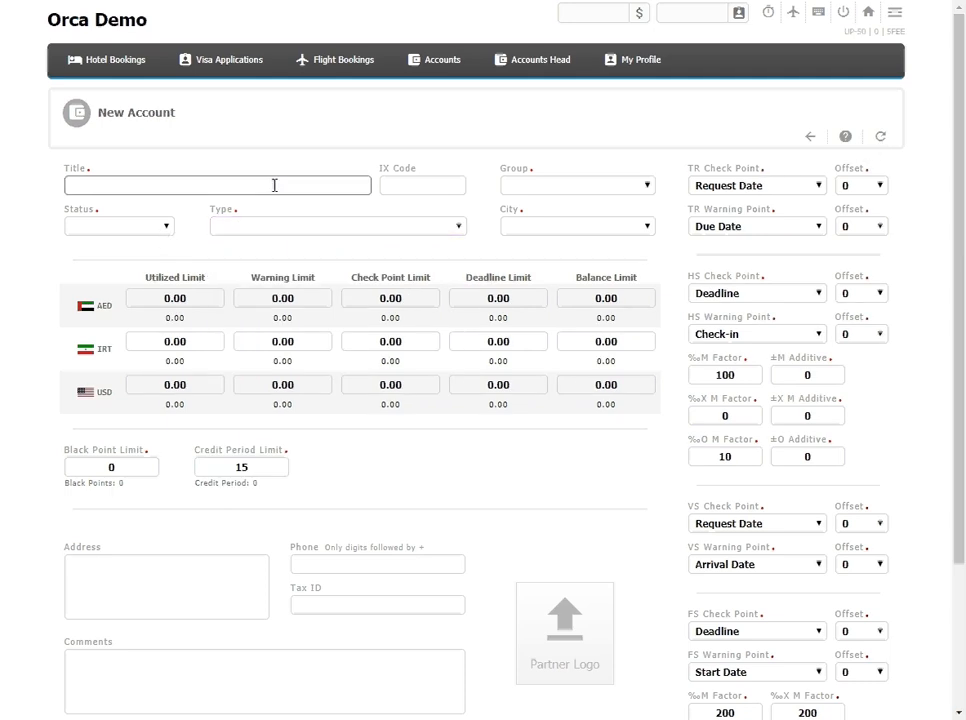
text(NBD)
click(165, 227)
click(144, 253)
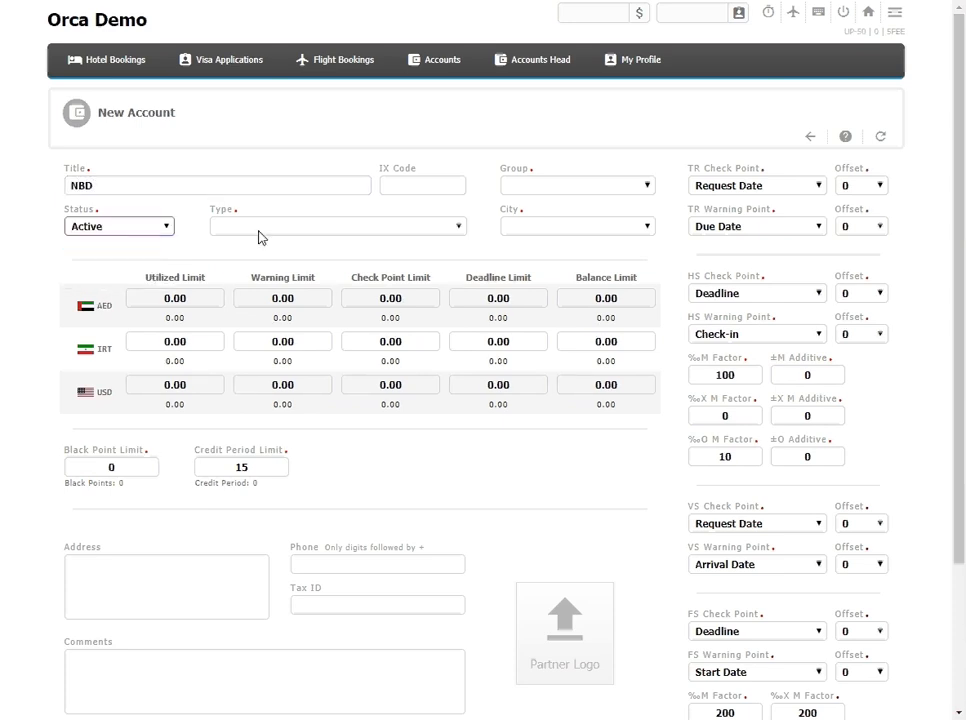
Step: Classify the NBD account as a Savings Account in the Main Office group, located in Dubai
click(262, 229)
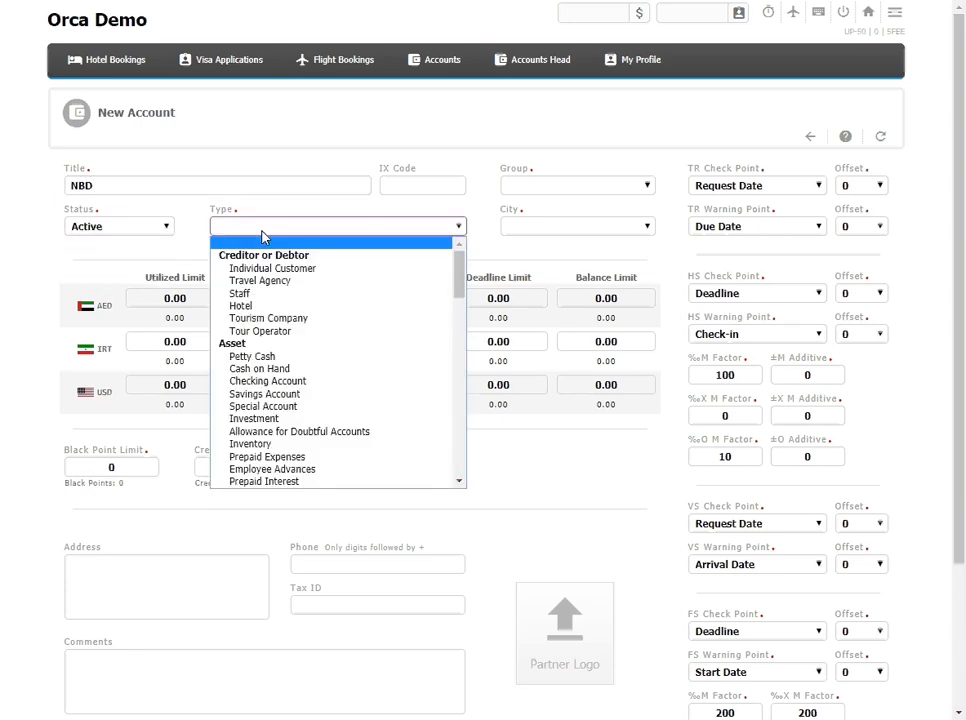
click(297, 395)
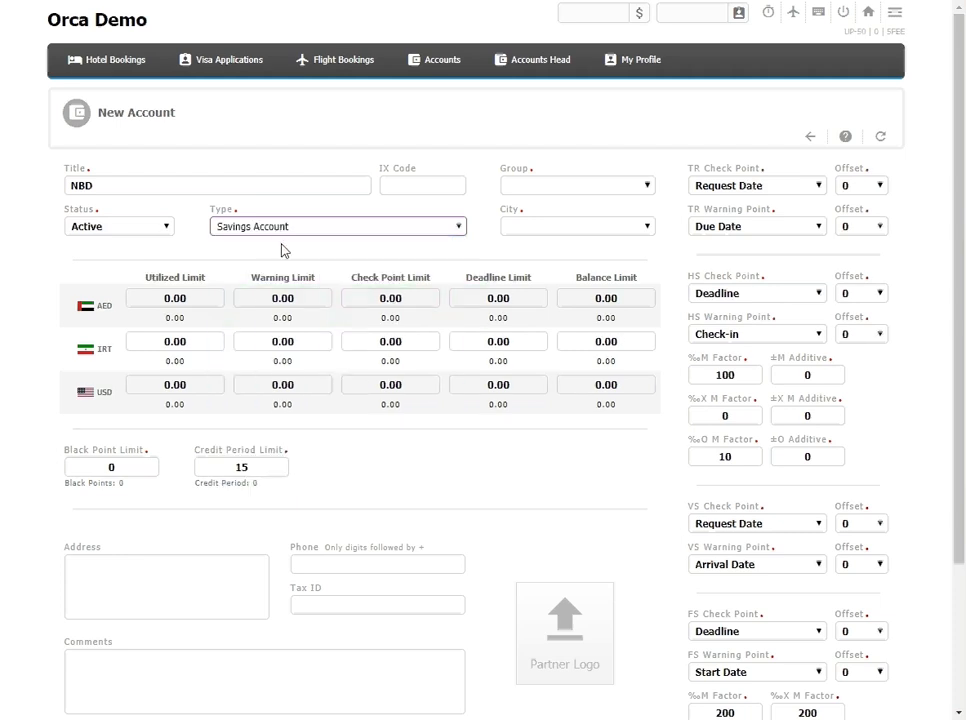
click(563, 187)
click(532, 214)
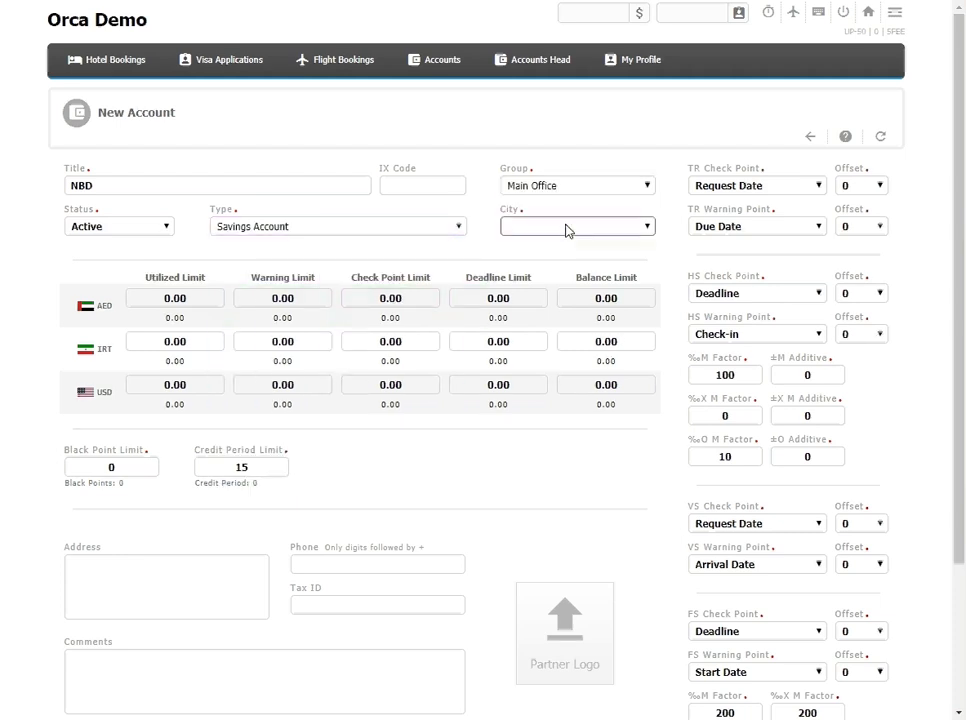
click(567, 228)
click(563, 256)
Step: Set the TR Check Point to Due Date with offset 1, and give the TR Warning Point an offset of 2
click(805, 186)
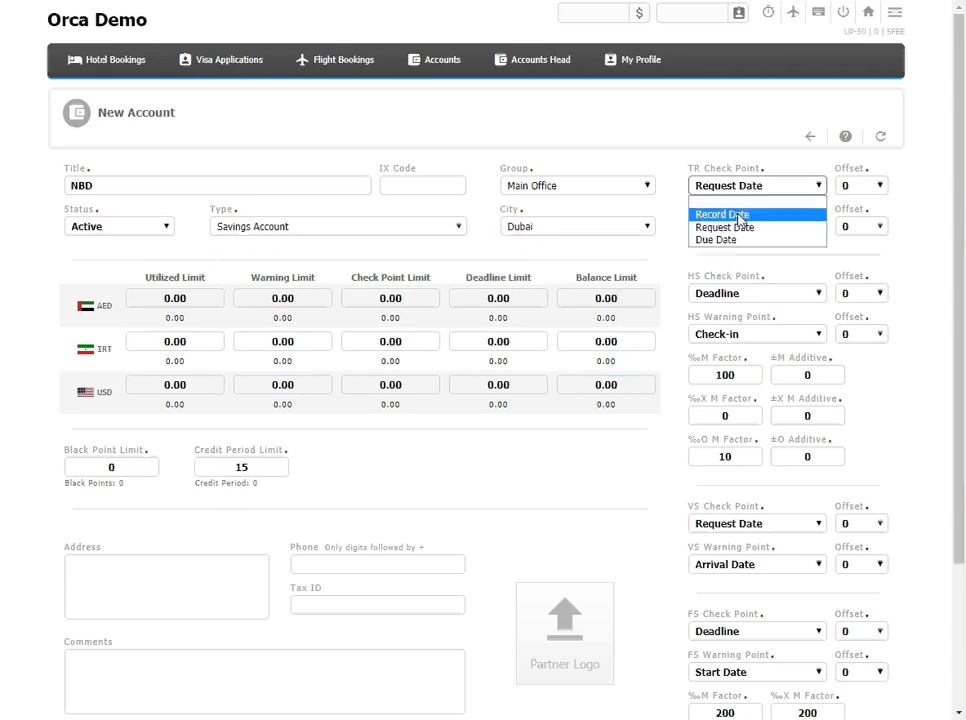
click(792, 242)
click(866, 227)
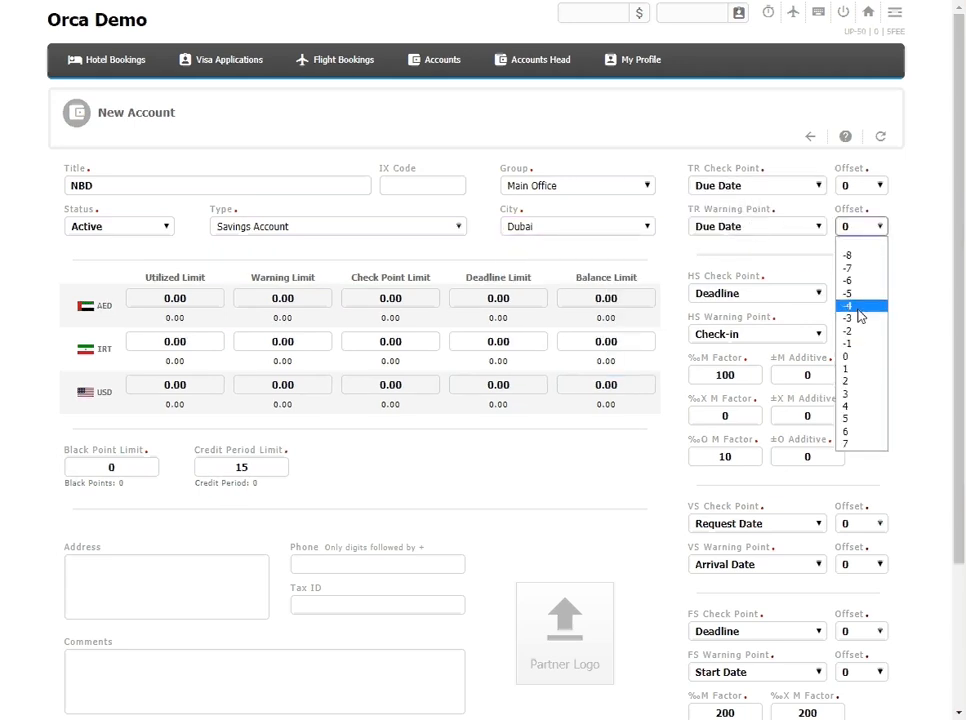
click(857, 382)
click(862, 186)
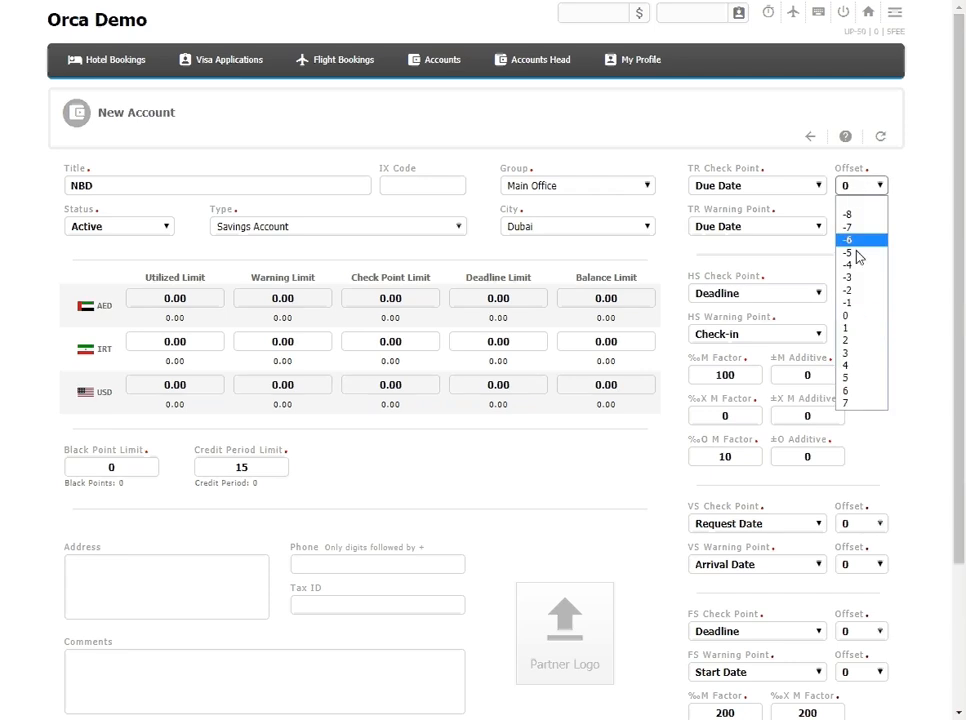
click(860, 329)
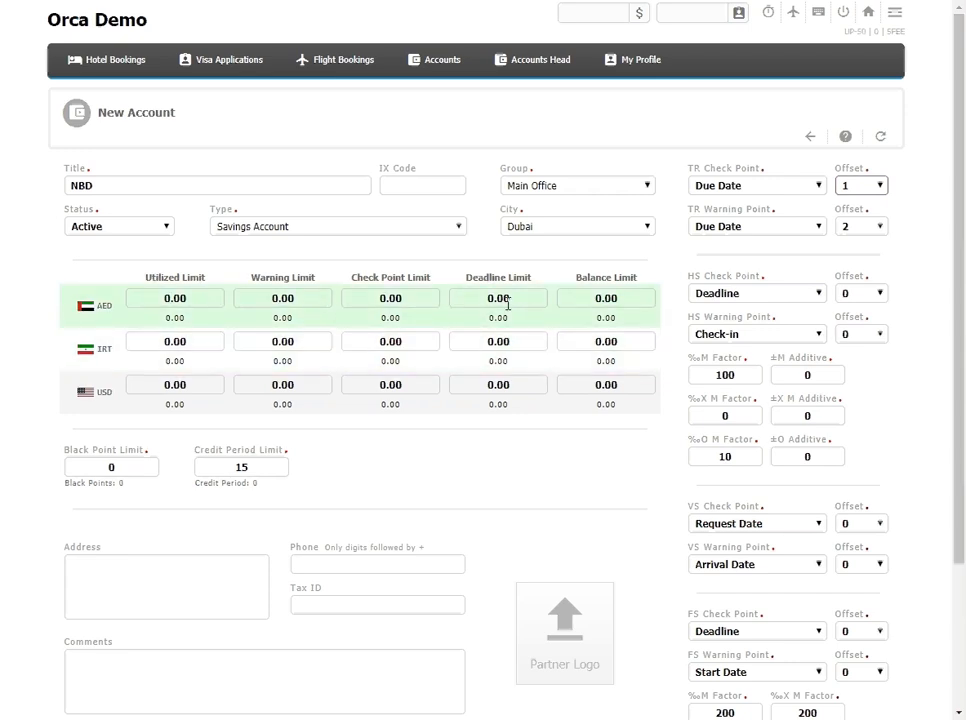
scroll(427, 367, down, 2)
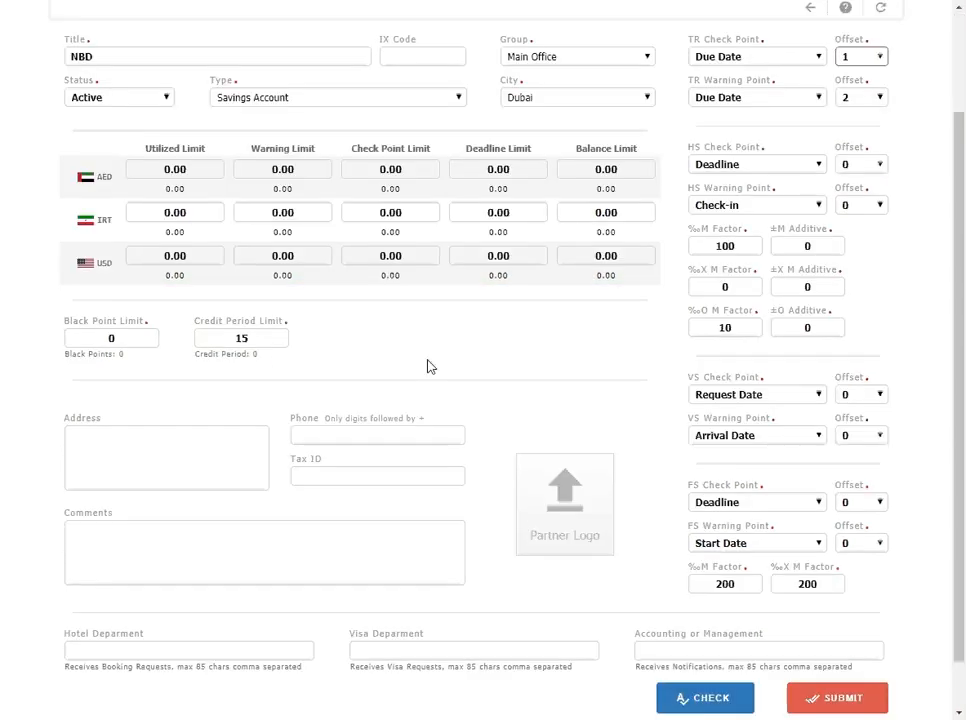
scroll(427, 364, down, 1)
scroll(420, 395, up, 3)
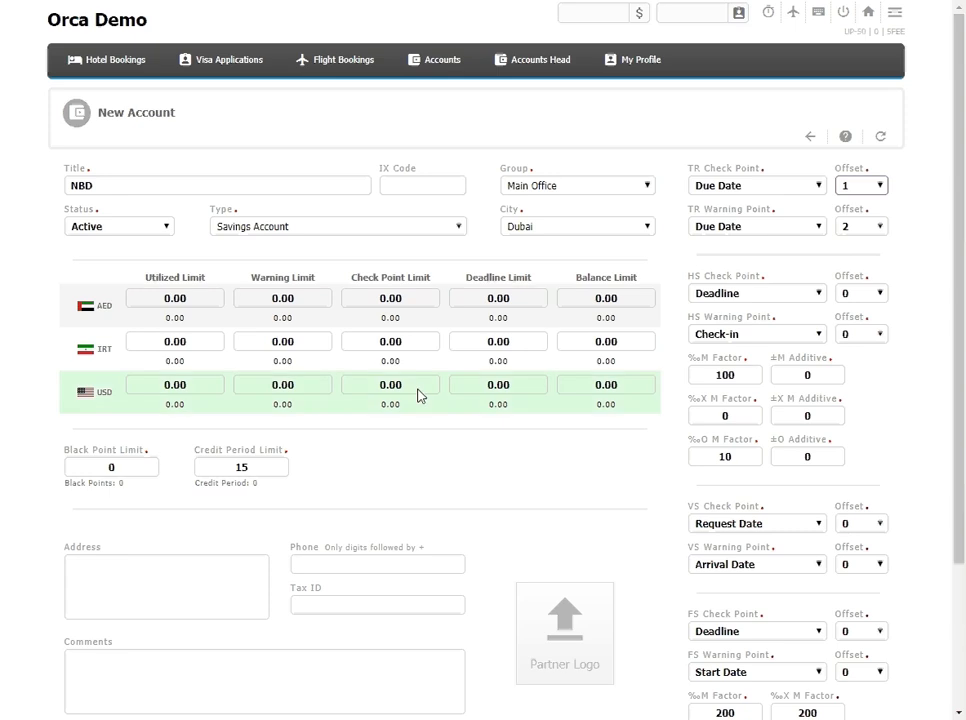